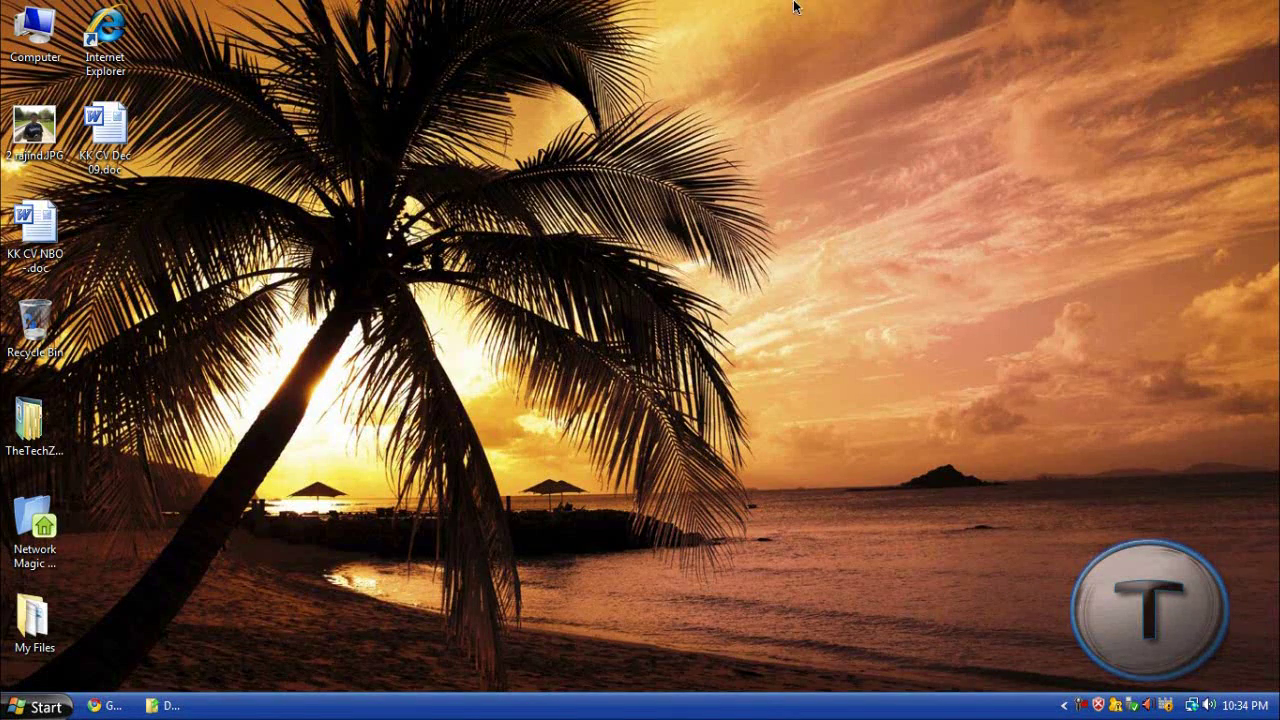
Launch Vegas Pro 8.0 and adjust the Explorer panes
{"action": "mouse_move", "coordinate": [794, 2]}
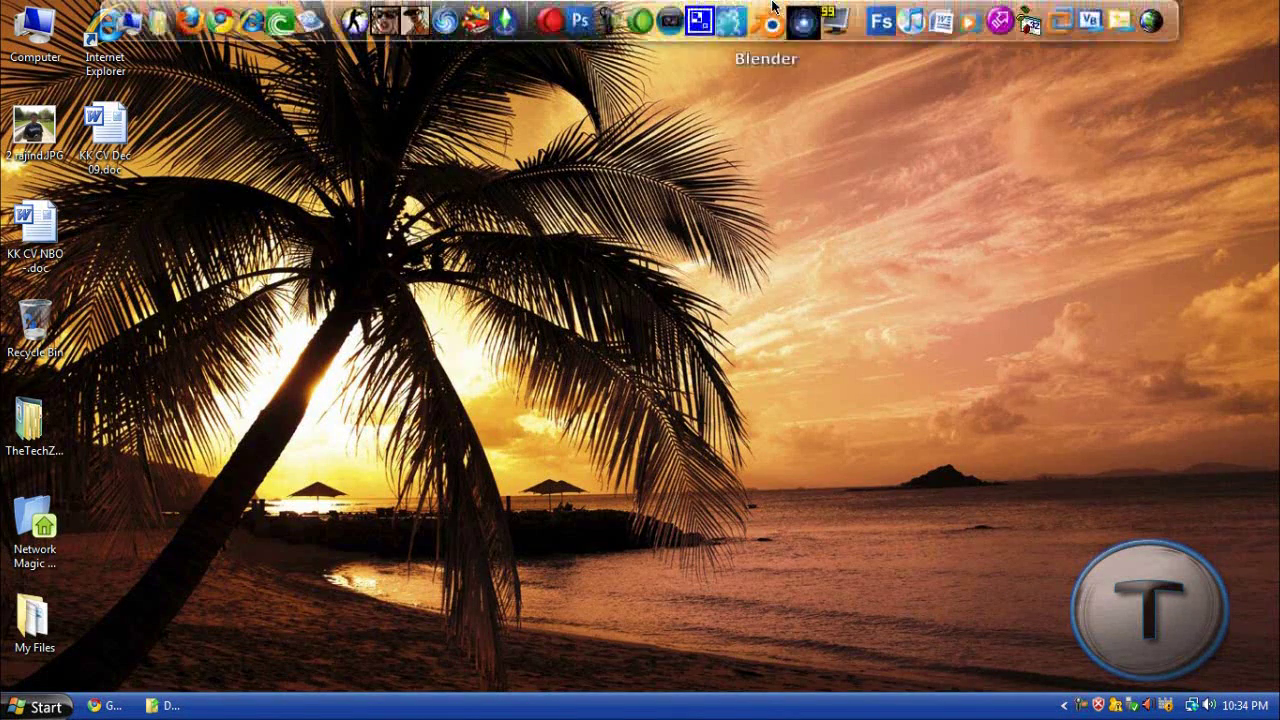
{"action": "left_click", "coordinate": [667, 7]}
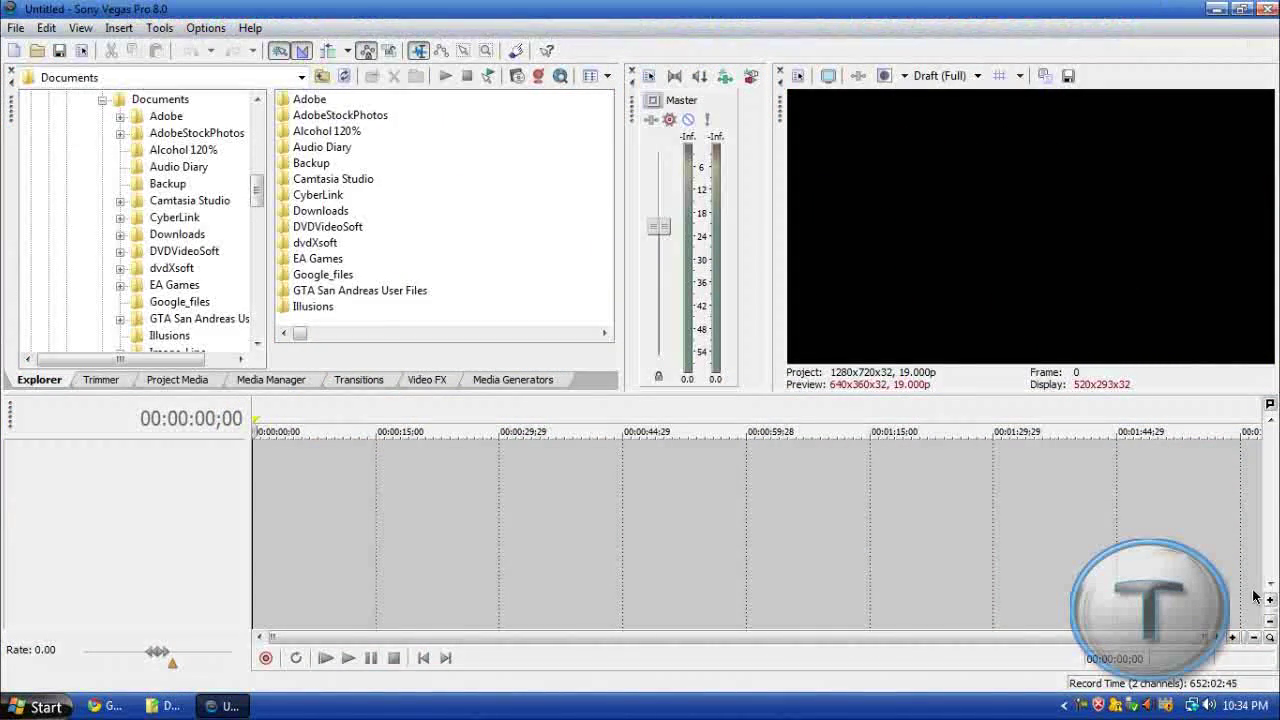
{"action": "left_click_drag", "start_coordinate": [305, 333], "coordinate": [440, 334]}
{"action": "left_click_drag", "start_coordinate": [257, 190], "coordinate": [257, 262]}
{"action": "left_click", "coordinate": [102, 150]}
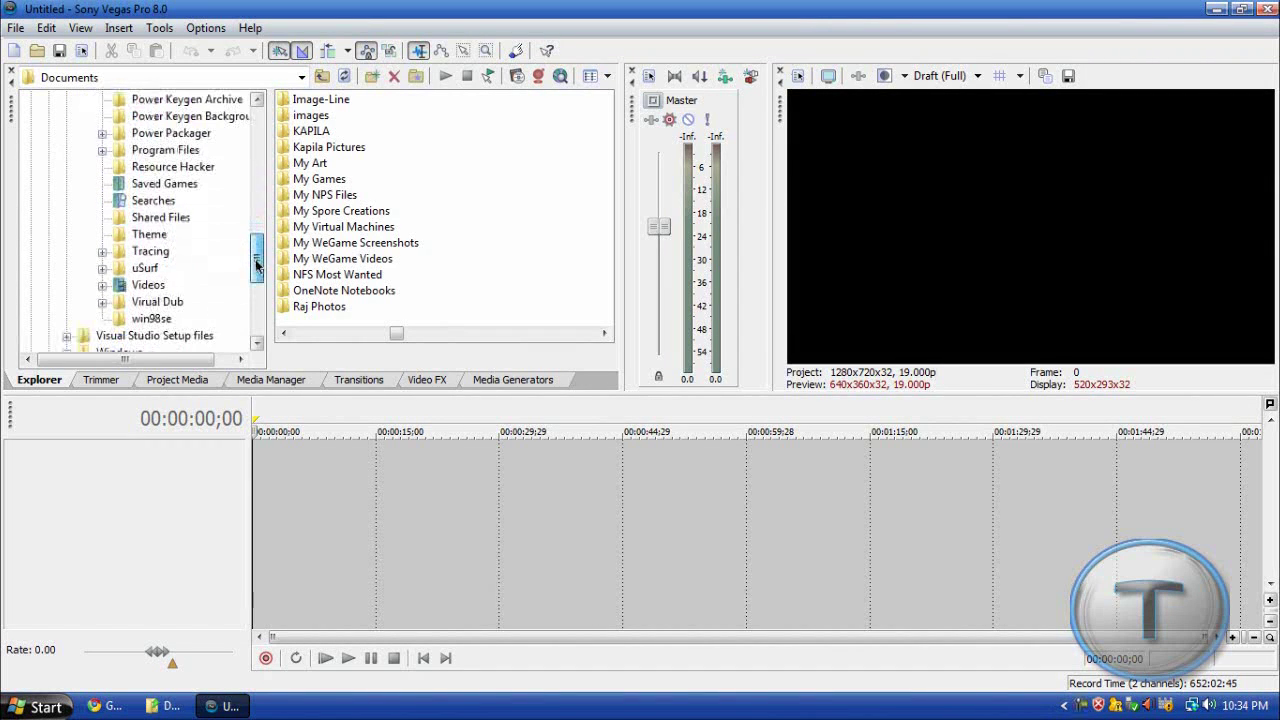
{"action": "left_click", "coordinate": [150, 285]}
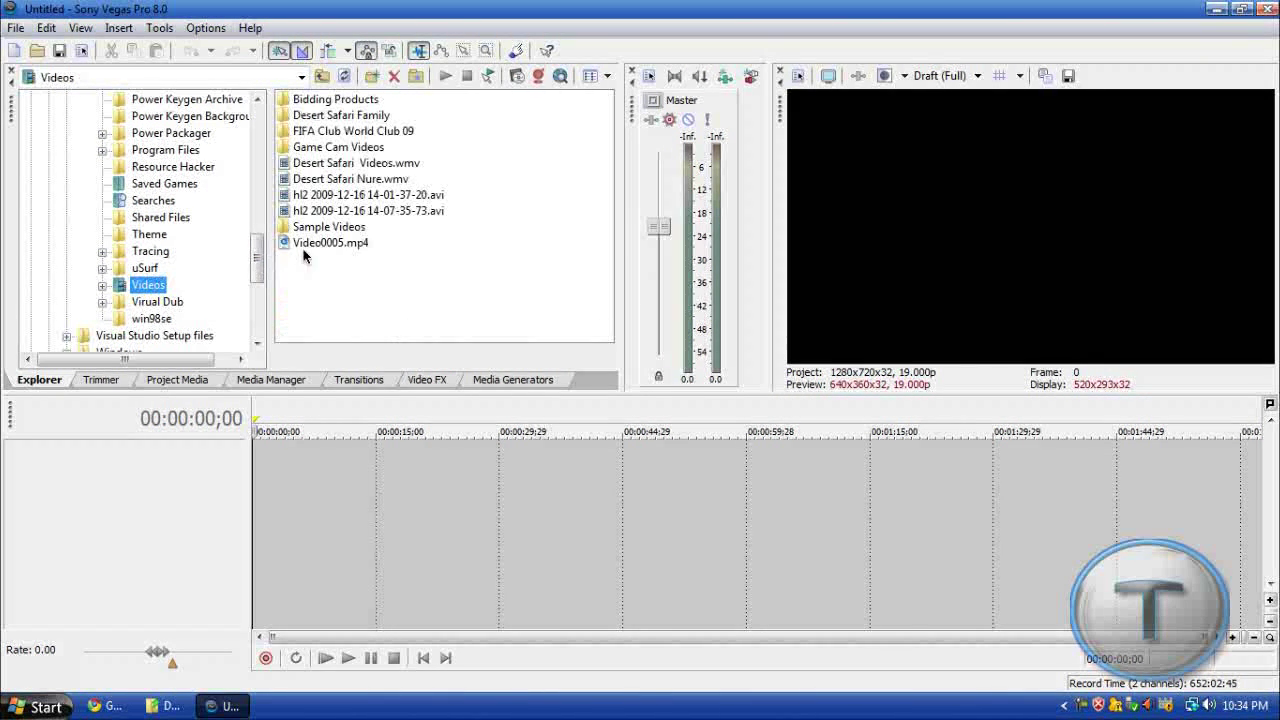
{"action": "left_click_drag", "start_coordinate": [332, 288], "coordinate": [378, 520]}
{"action": "left_click", "coordinate": [563, 475]}
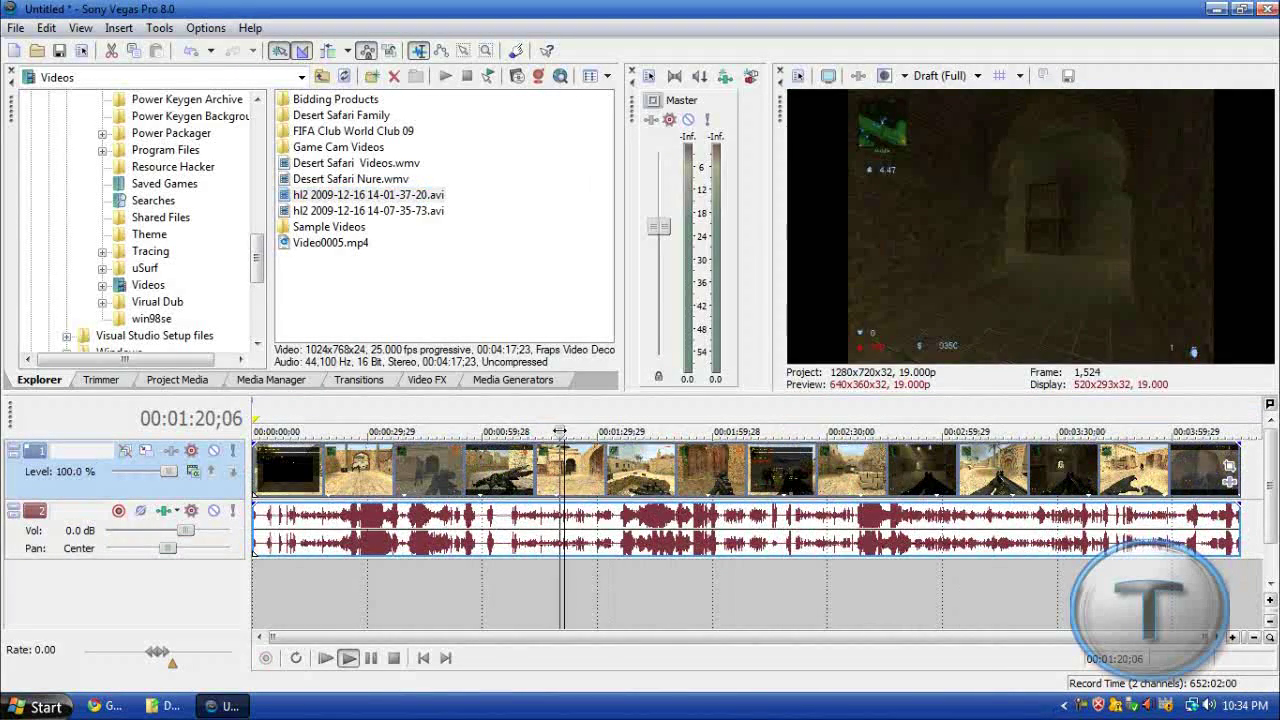
{"action": "left_click", "coordinate": [571, 432]}
{"action": "key", "text": "space"}
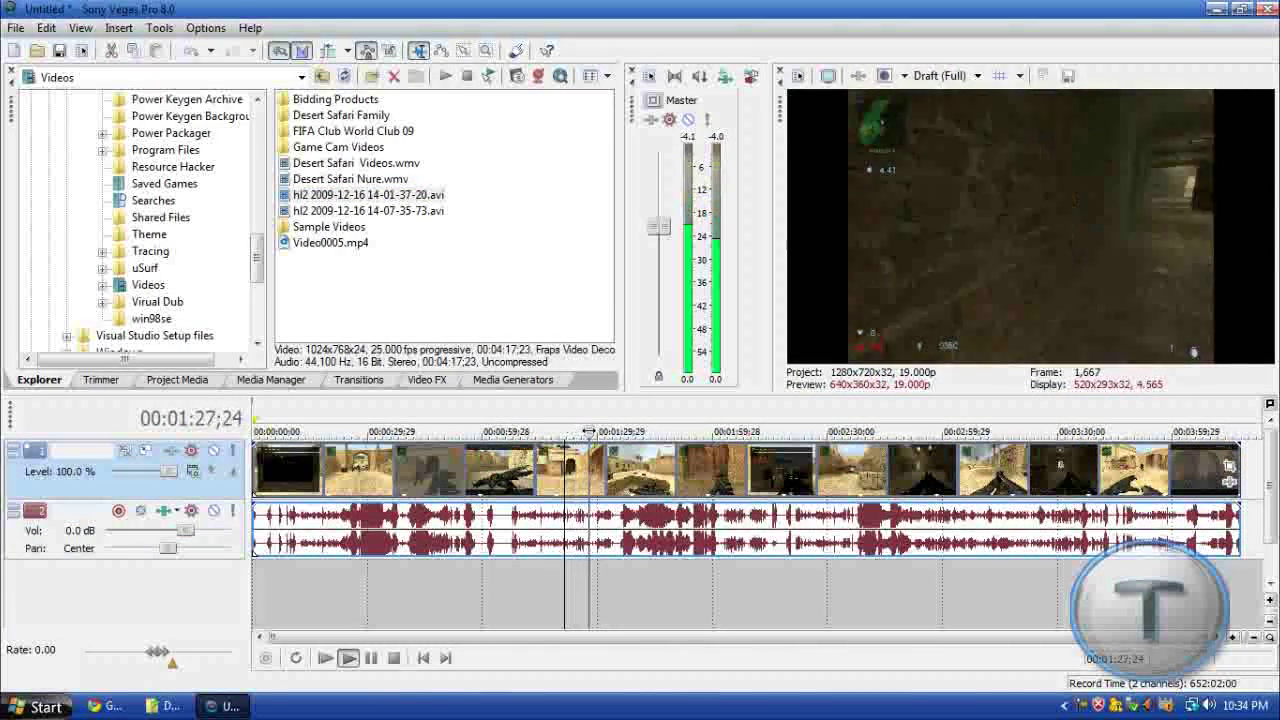
{"action": "key", "text": "space"}
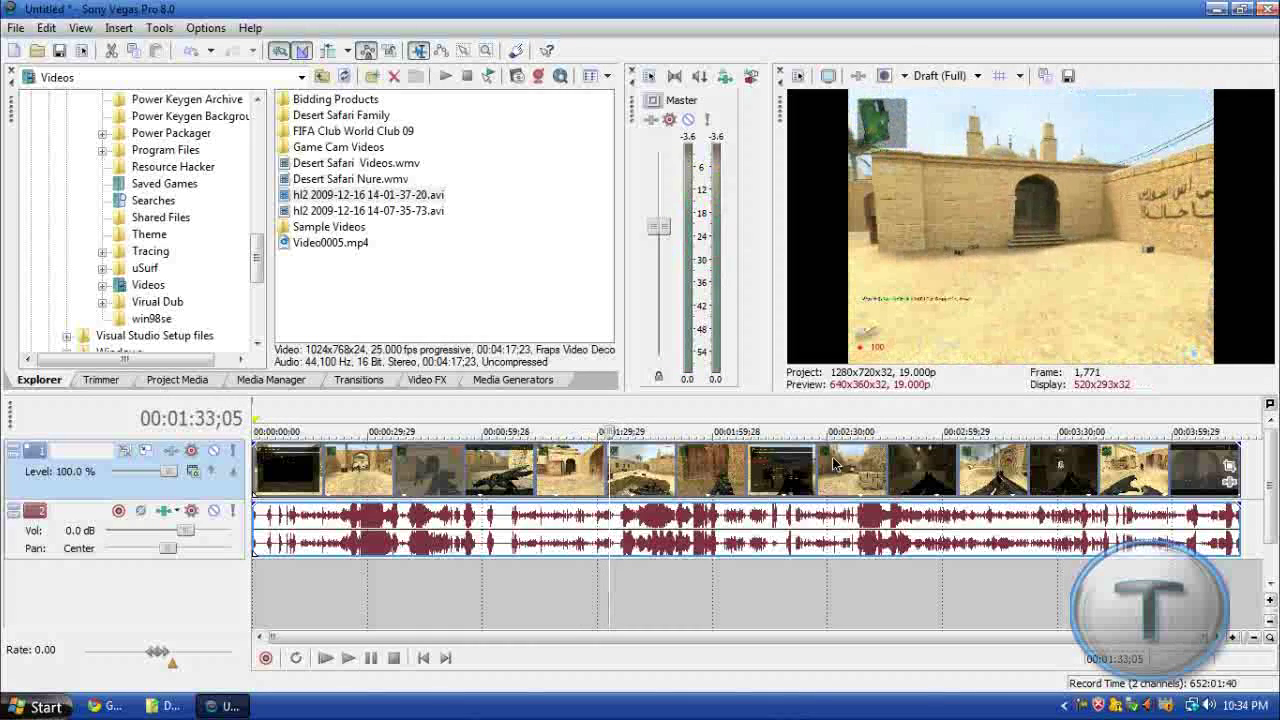
{"action": "left_click", "coordinate": [1028, 455]}
{"action": "left_click_drag", "start_coordinate": [1027, 431], "coordinate": [966, 433]}
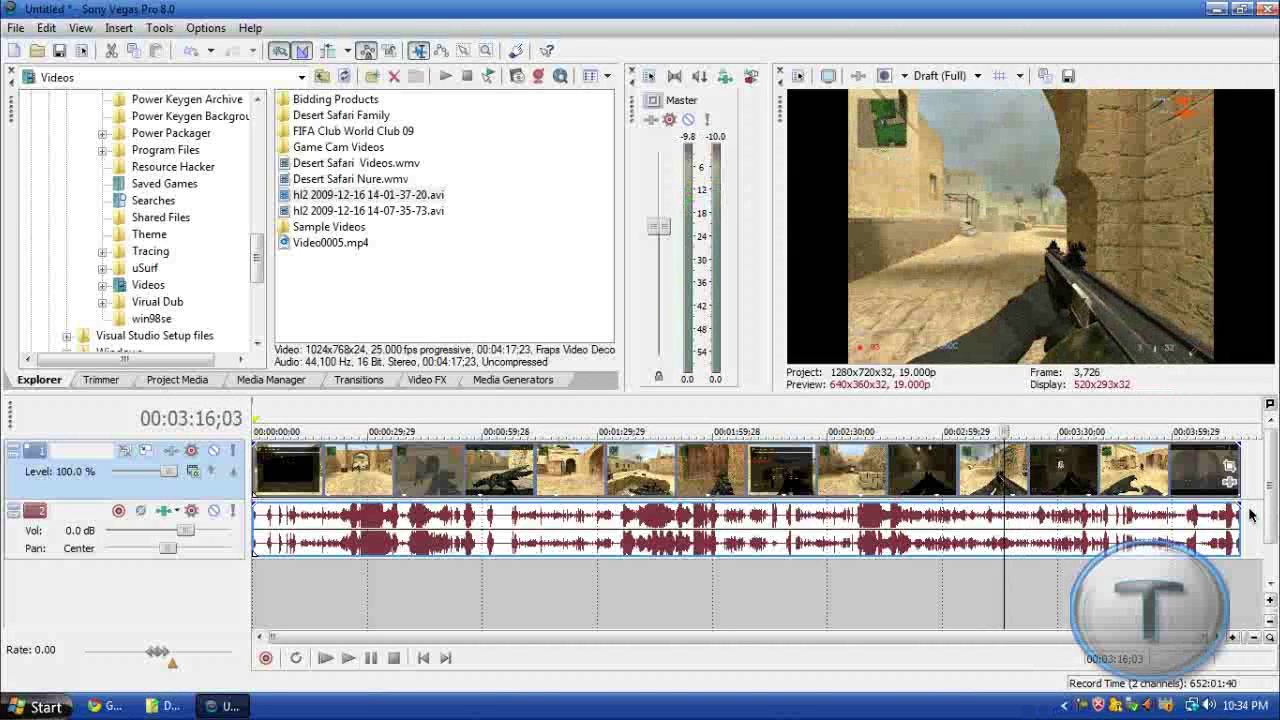
Open the gameplay video event's Properties and close them without changes
{"action": "right_click", "coordinate": [801, 490]}
{"action": "left_click", "coordinate": [852, 468]}
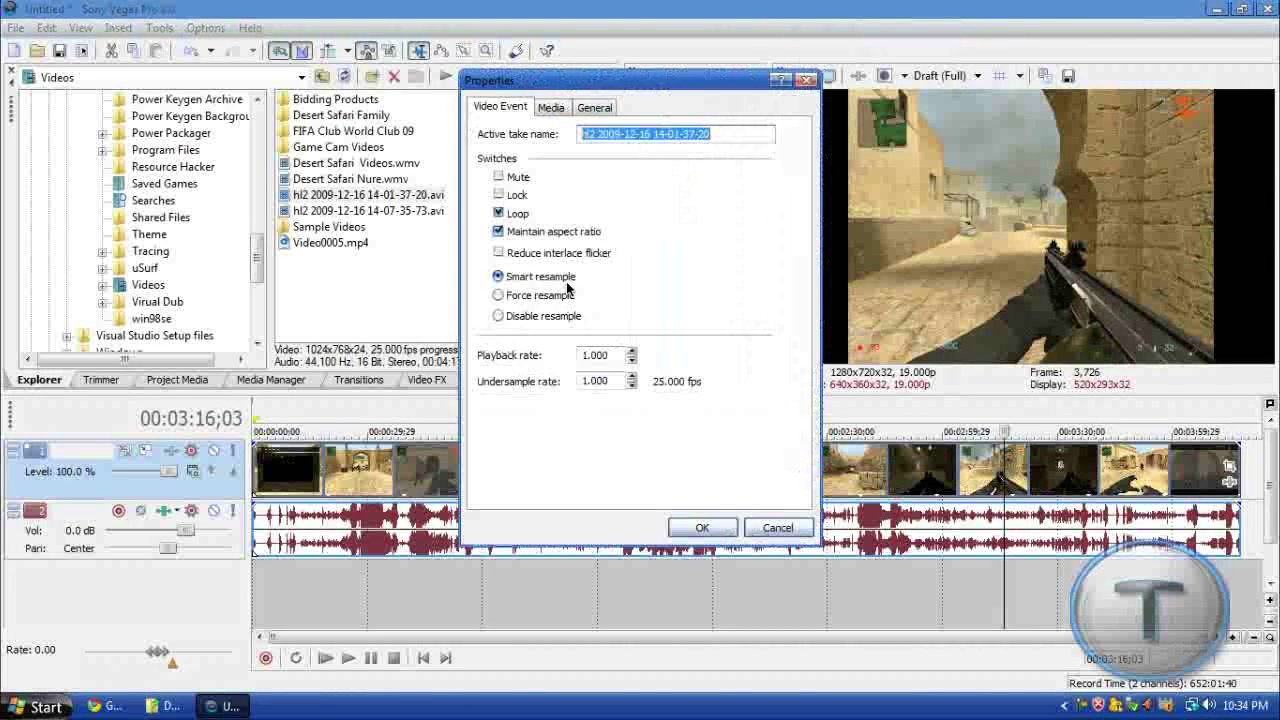
{"action": "left_click", "coordinate": [710, 527]}
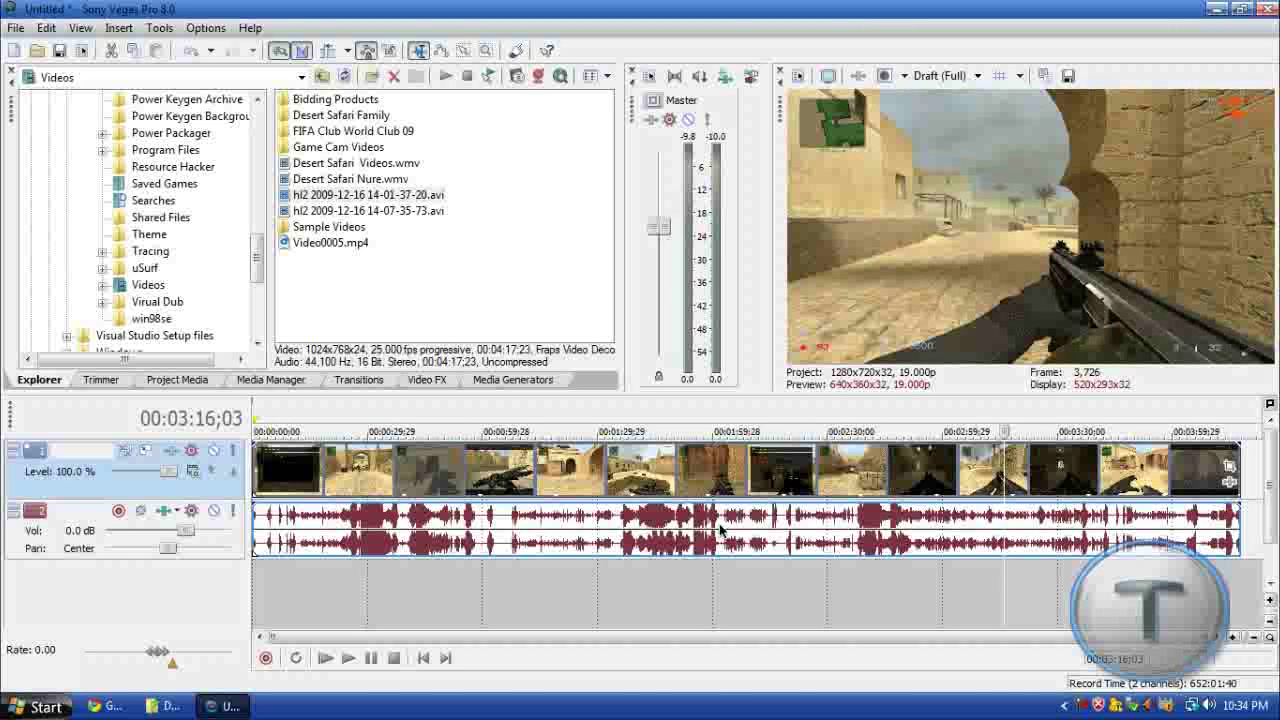
Insert a new empty video track at the top of the track list
{"action": "right_click", "coordinate": [100, 479]}
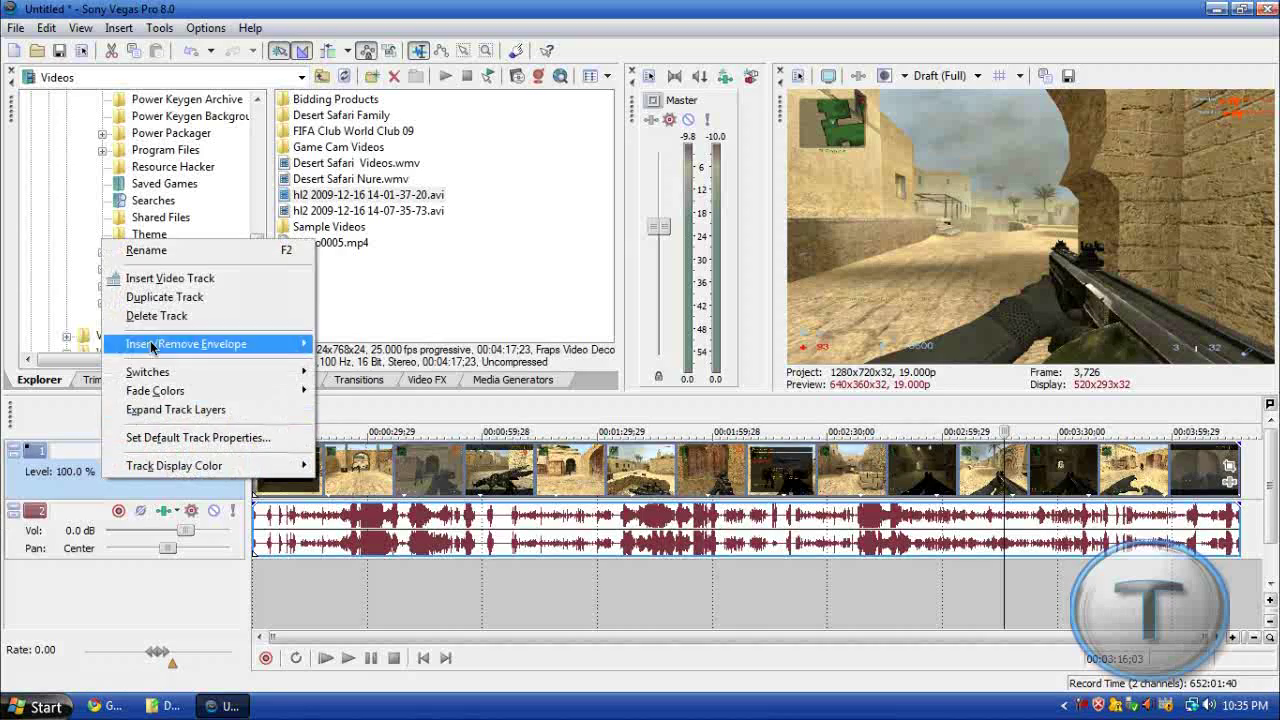
{"action": "left_click", "coordinate": [188, 280]}
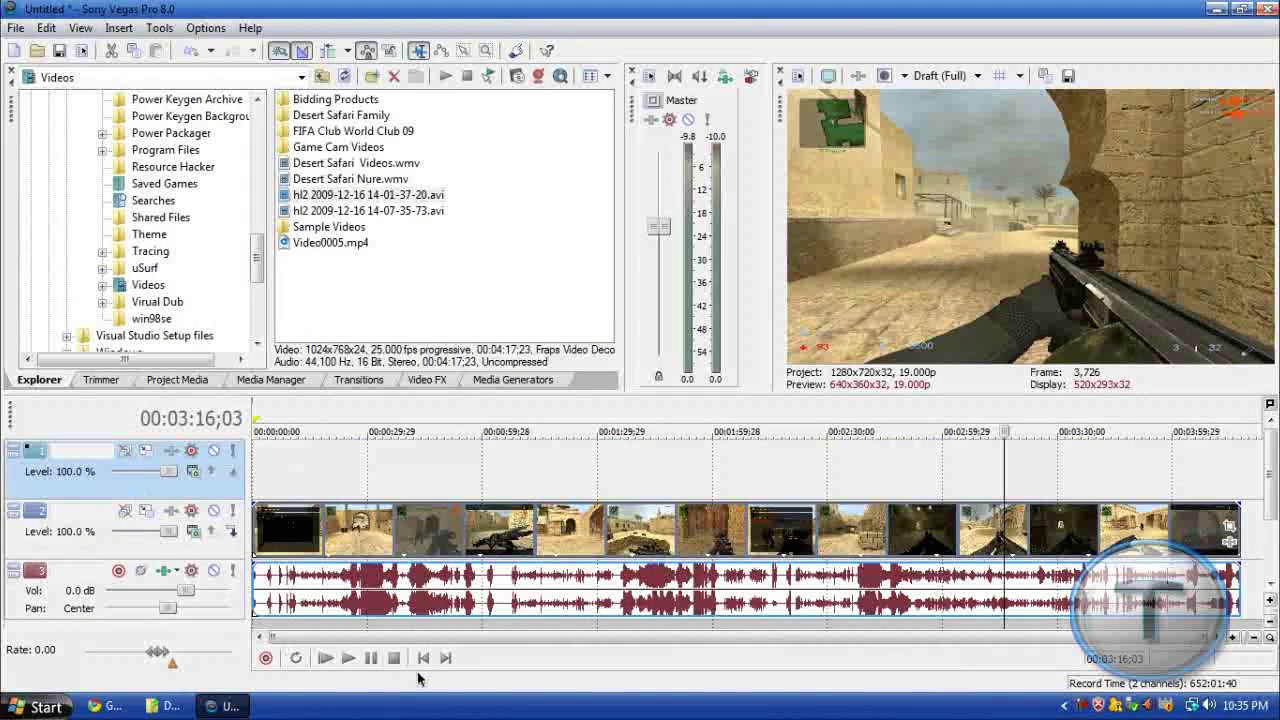
{"action": "left_click_drag", "start_coordinate": [253, 257], "coordinate": [253, 234]}
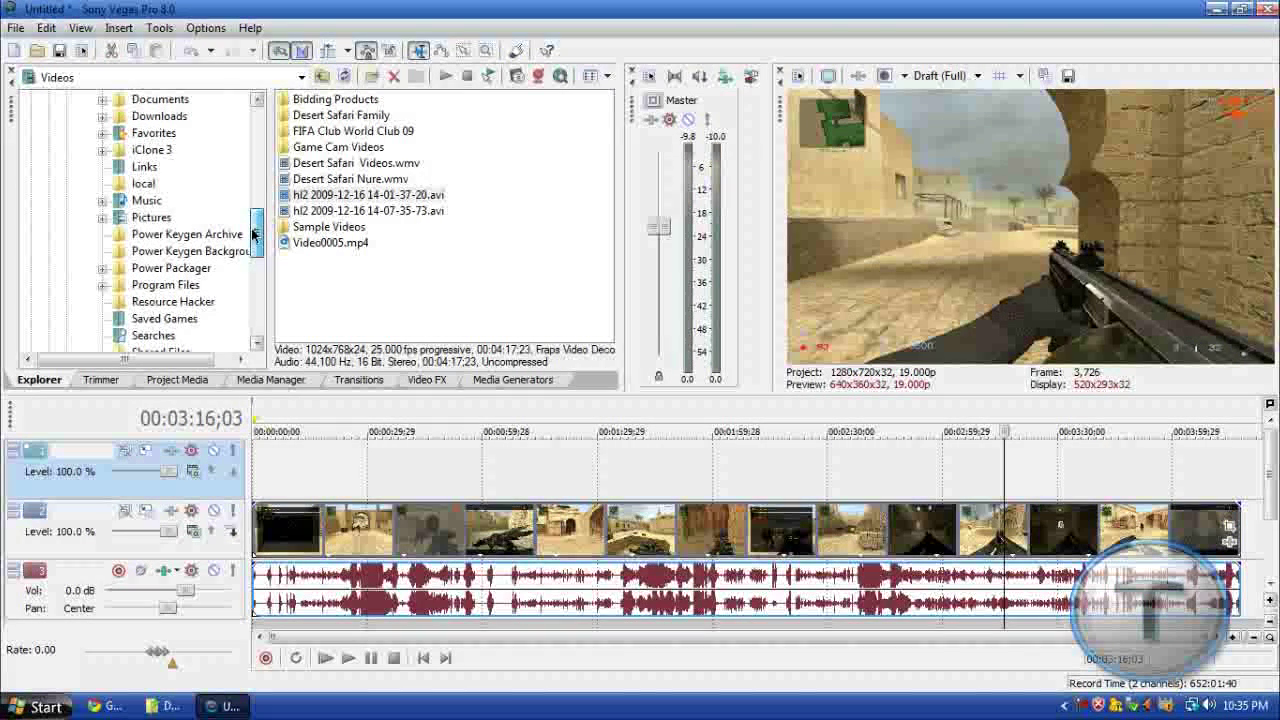
{"action": "mouse_move", "coordinate": [730, 12]}
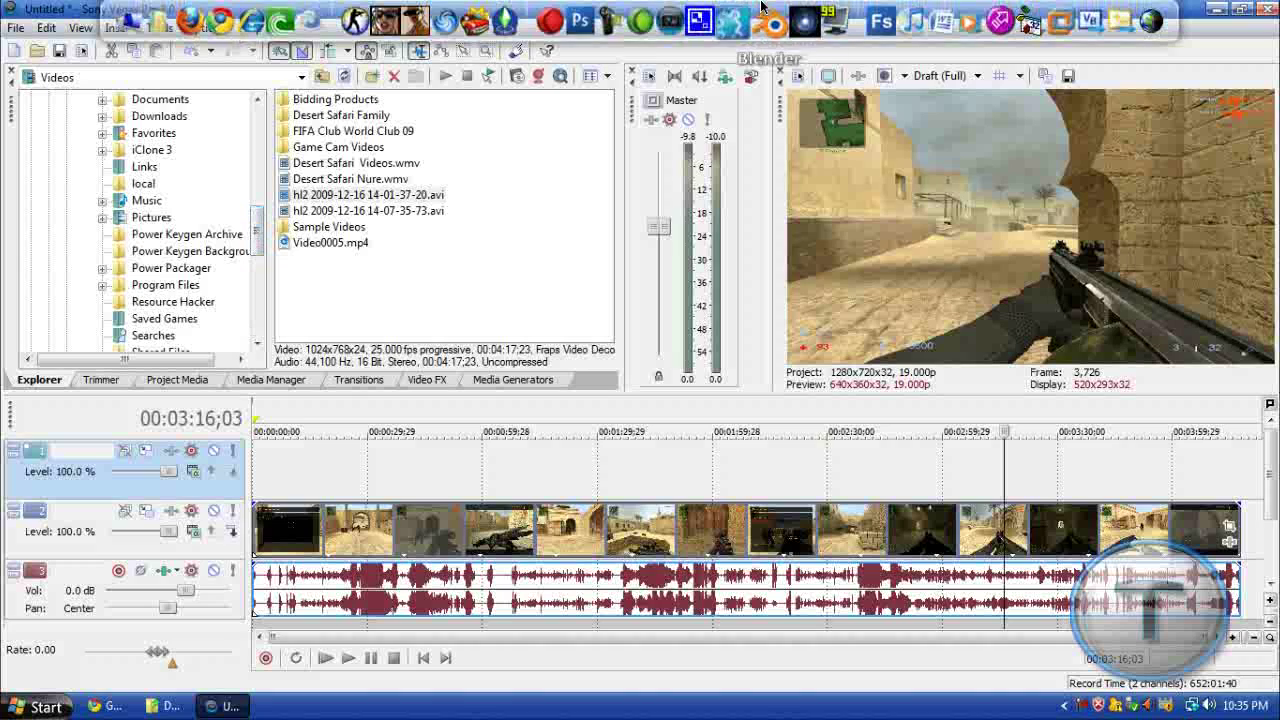
Launch Adobe Photoshop CS3, then switch back to the Vegas project
{"action": "left_click", "coordinate": [583, 20]}
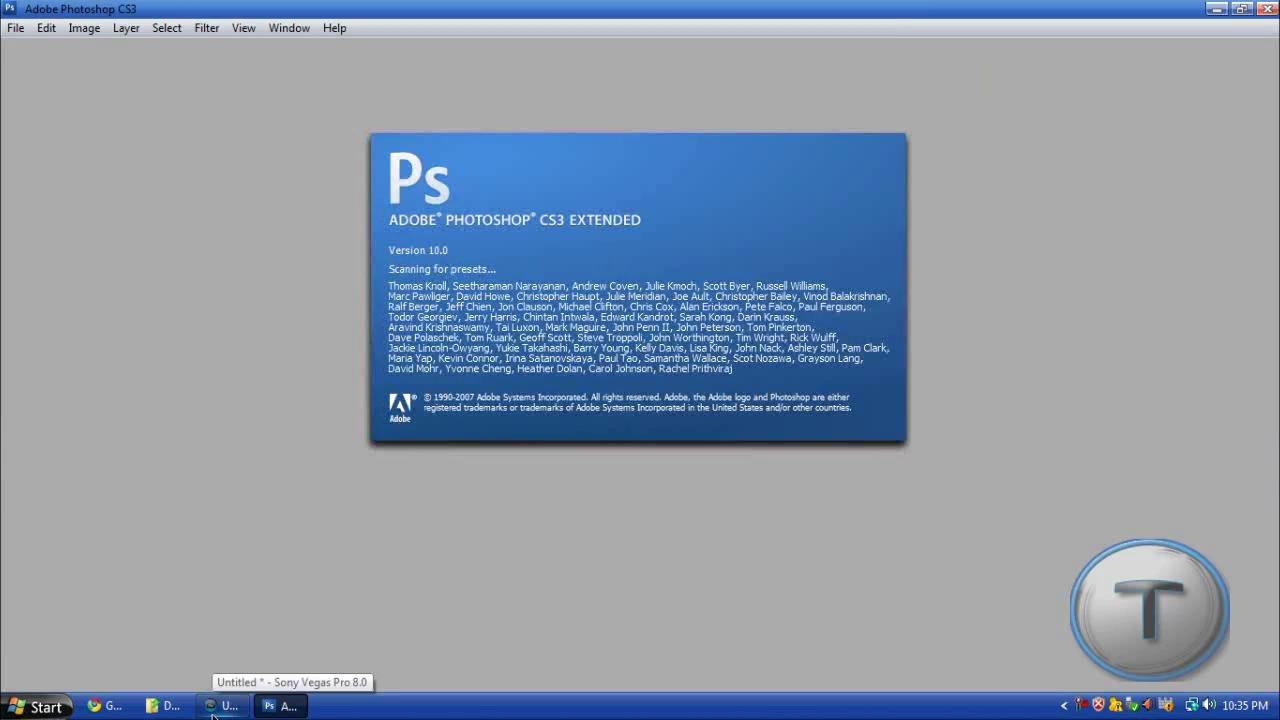
{"action": "left_click", "coordinate": [212, 706]}
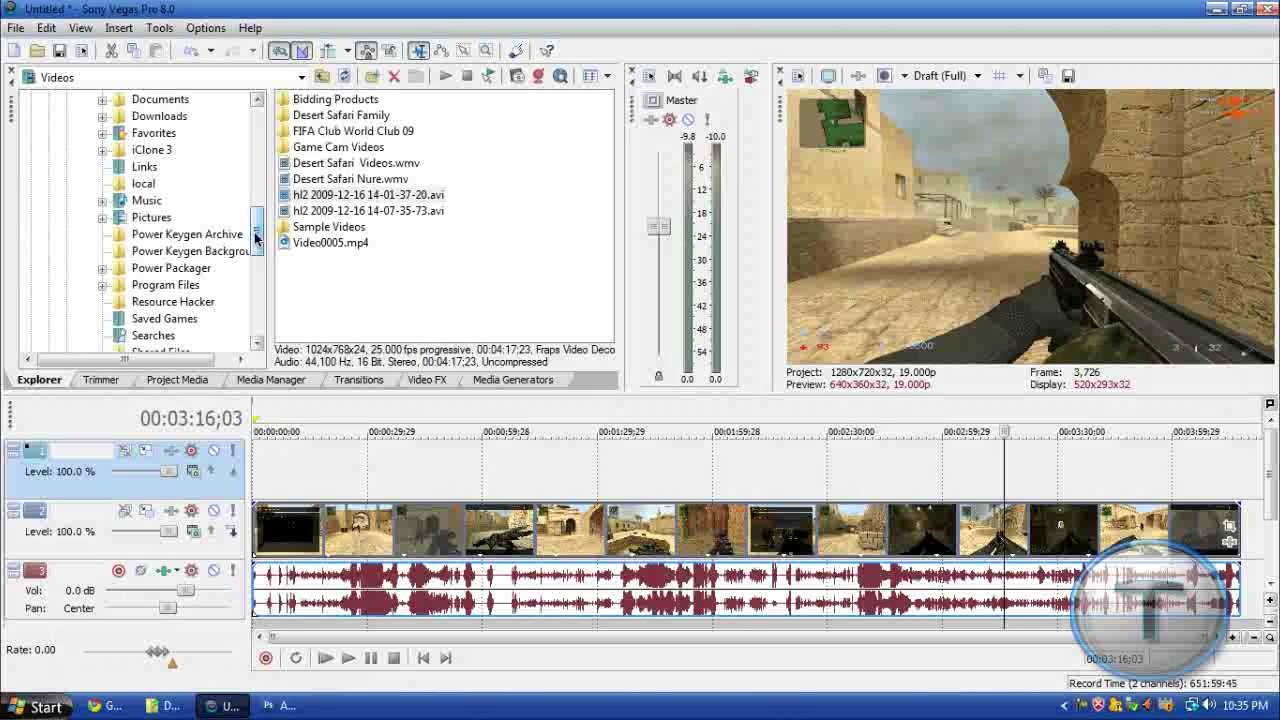
Browse the Explorer to TheTechZone > Documents and drag Icon.png onto the start of the top track
{"action": "left_click_drag", "start_coordinate": [259, 240], "coordinate": [258, 222]}
{"action": "left_click", "coordinate": [205, 703]}
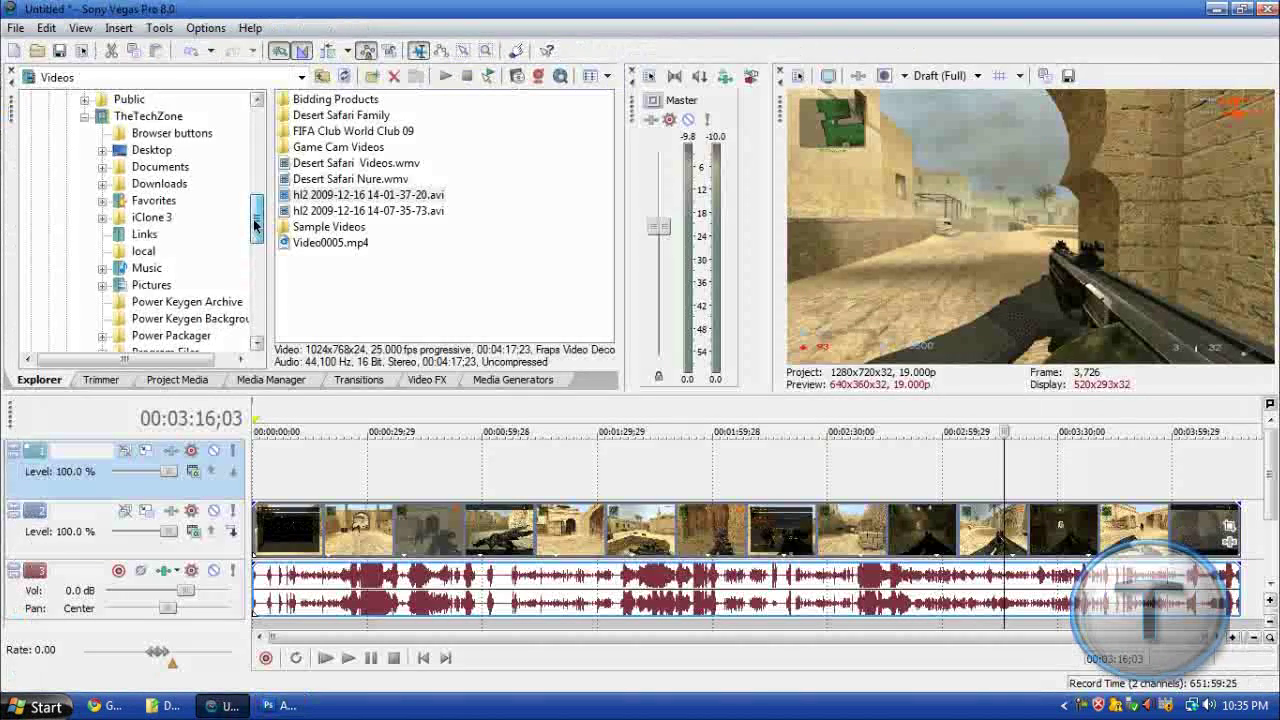
{"action": "left_click", "coordinate": [120, 118]}
{"action": "left_click_drag", "start_coordinate": [419, 335], "coordinate": [529, 336]}
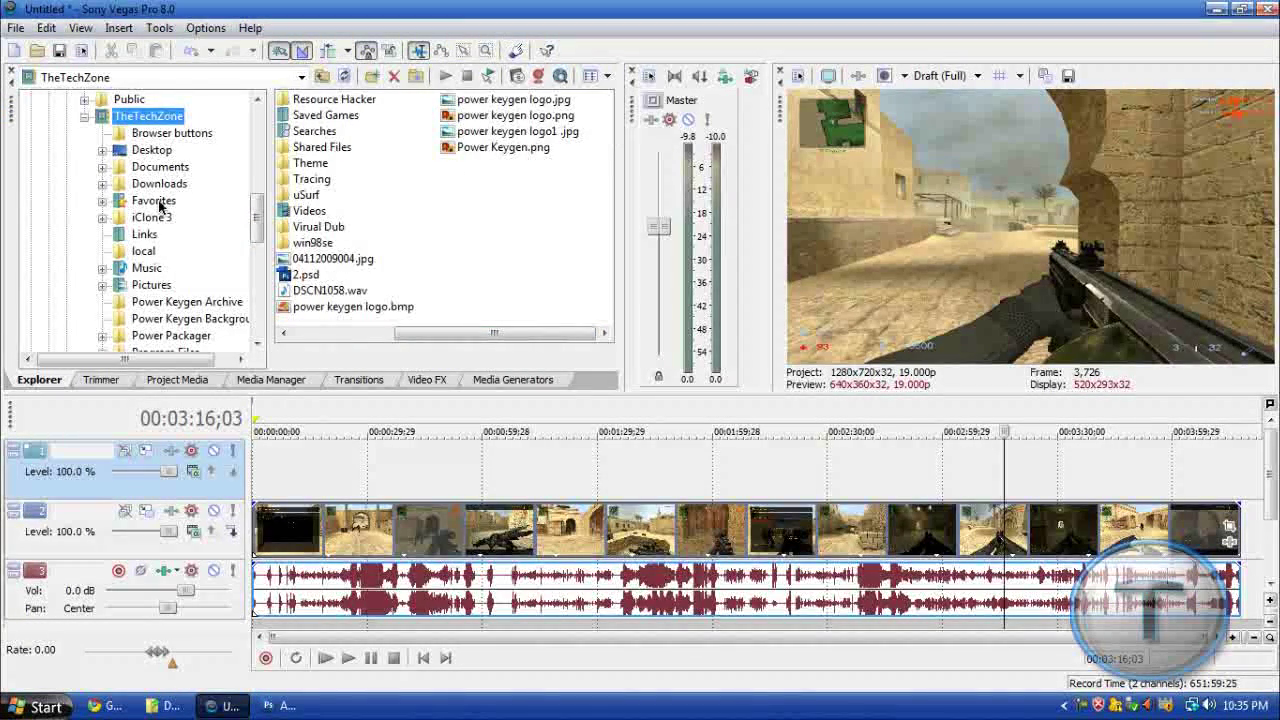
{"action": "left_click", "coordinate": [158, 167]}
{"action": "left_click_drag", "start_coordinate": [298, 333], "coordinate": [493, 331]}
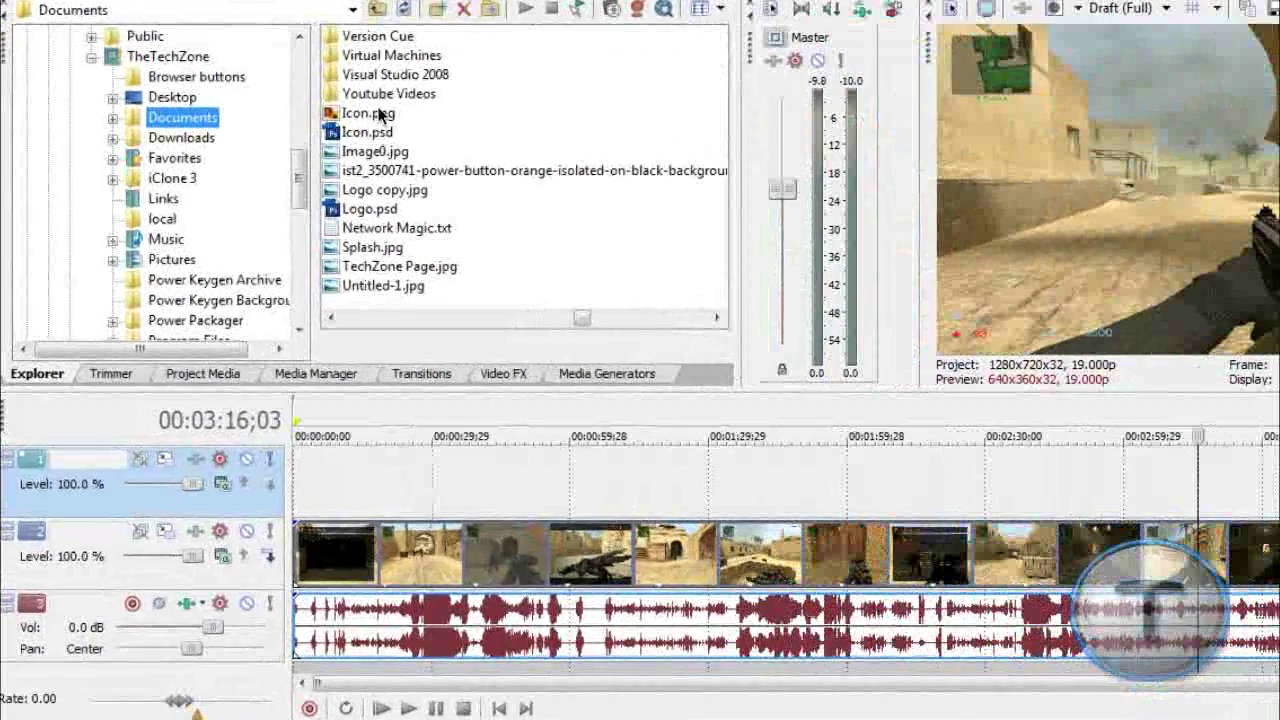
{"action": "left_click_drag", "start_coordinate": [314, 163], "coordinate": [1279, 499]}
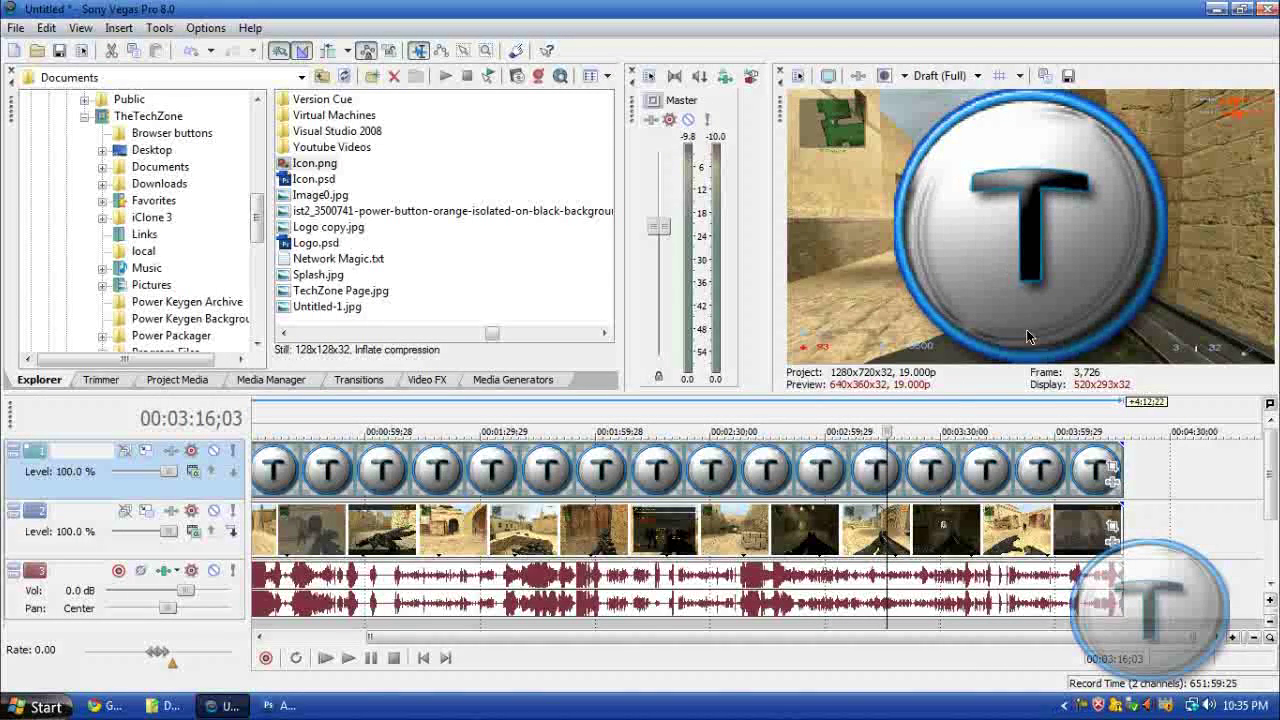
In the logo's Pan/Crop, enlarge the crop frame to shrink the T and push it bottom-right
{"action": "left_click", "coordinate": [1113, 469]}
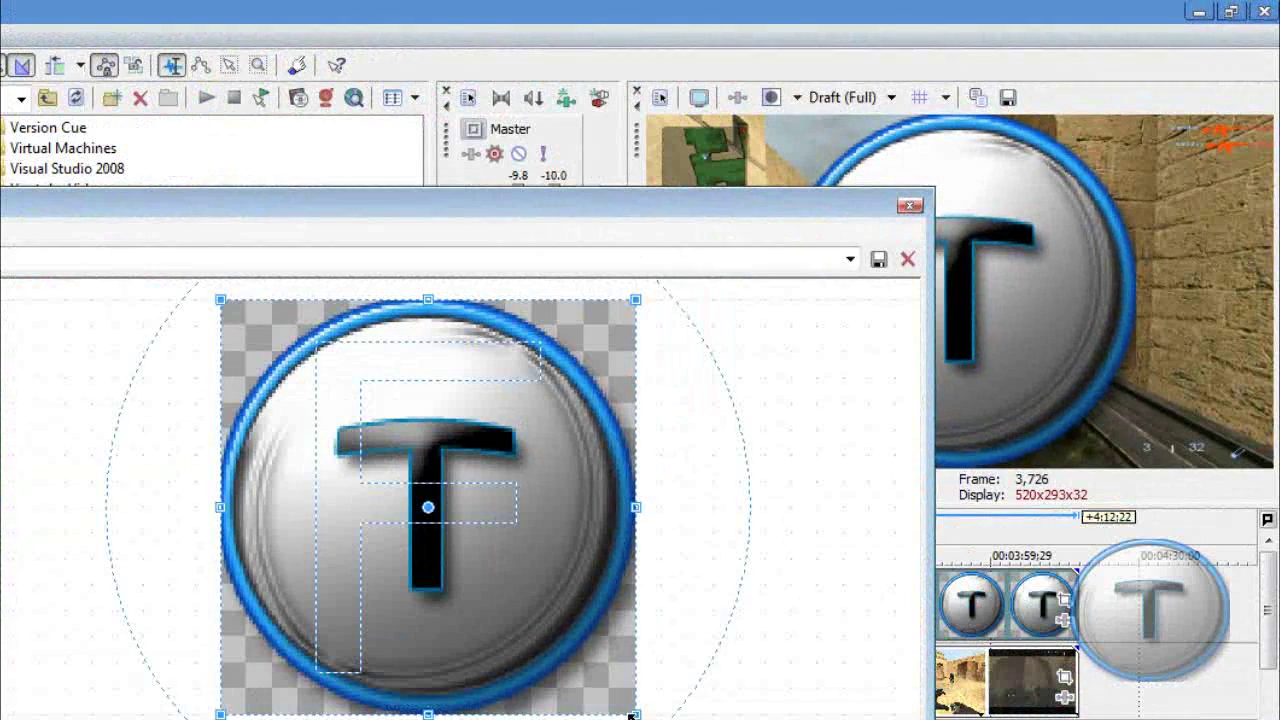
{"action": "left_click_drag", "start_coordinate": [633, 716], "coordinate": [862, 719]}
{"action": "scroll", "coordinate": [771, 523], "scroll_direction": "down", "scroll_amount": 3}
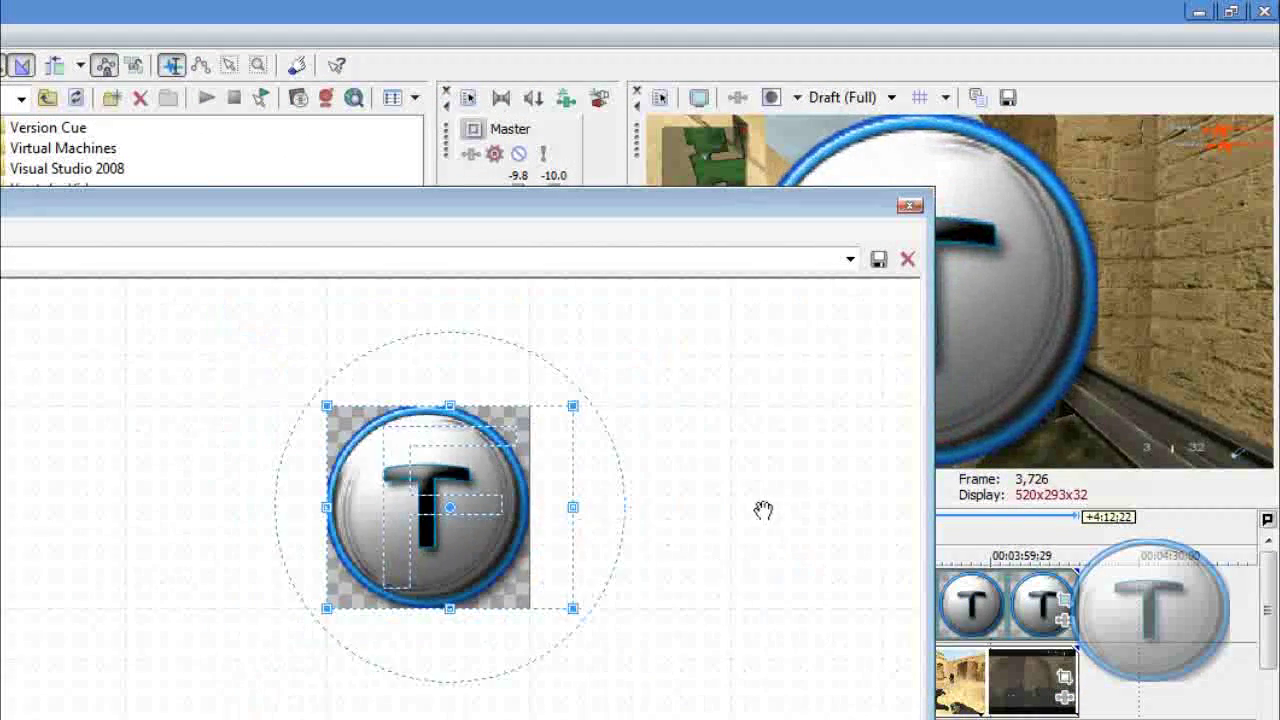
{"action": "scroll", "coordinate": [564, 486], "scroll_direction": "down", "scroll_amount": 3}
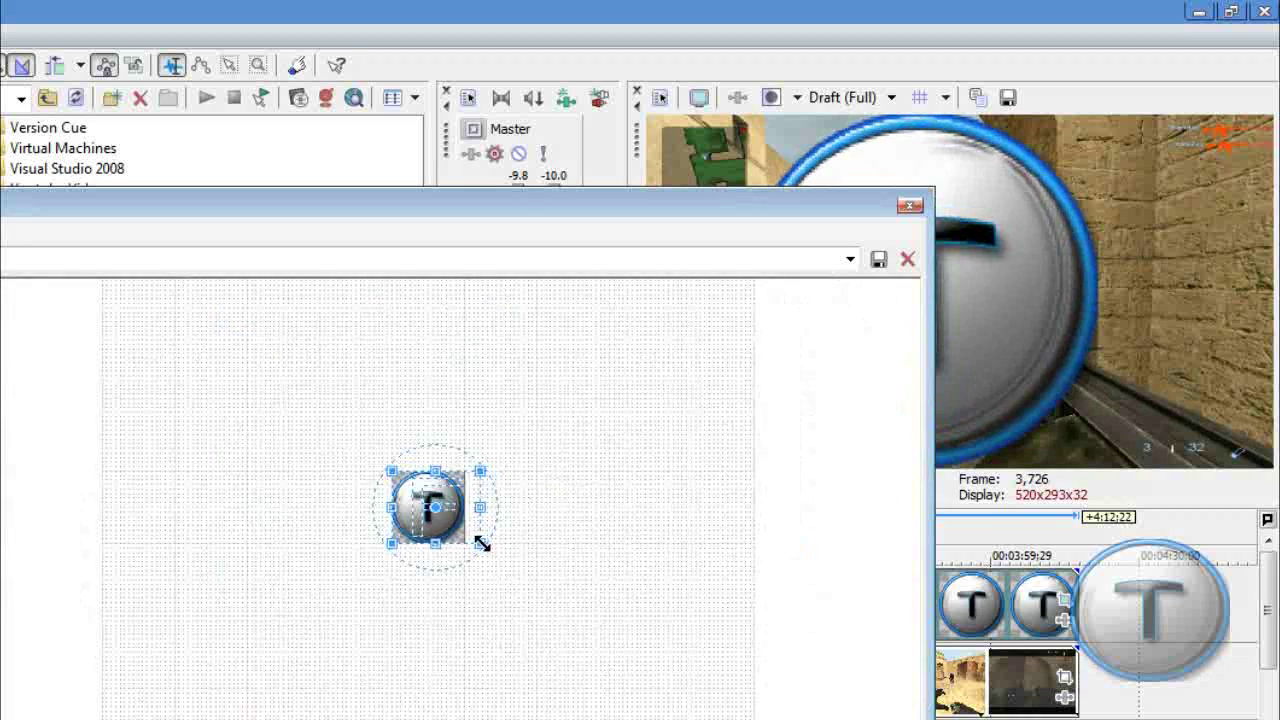
{"action": "left_click_drag", "start_coordinate": [481, 543], "coordinate": [919, 719]}
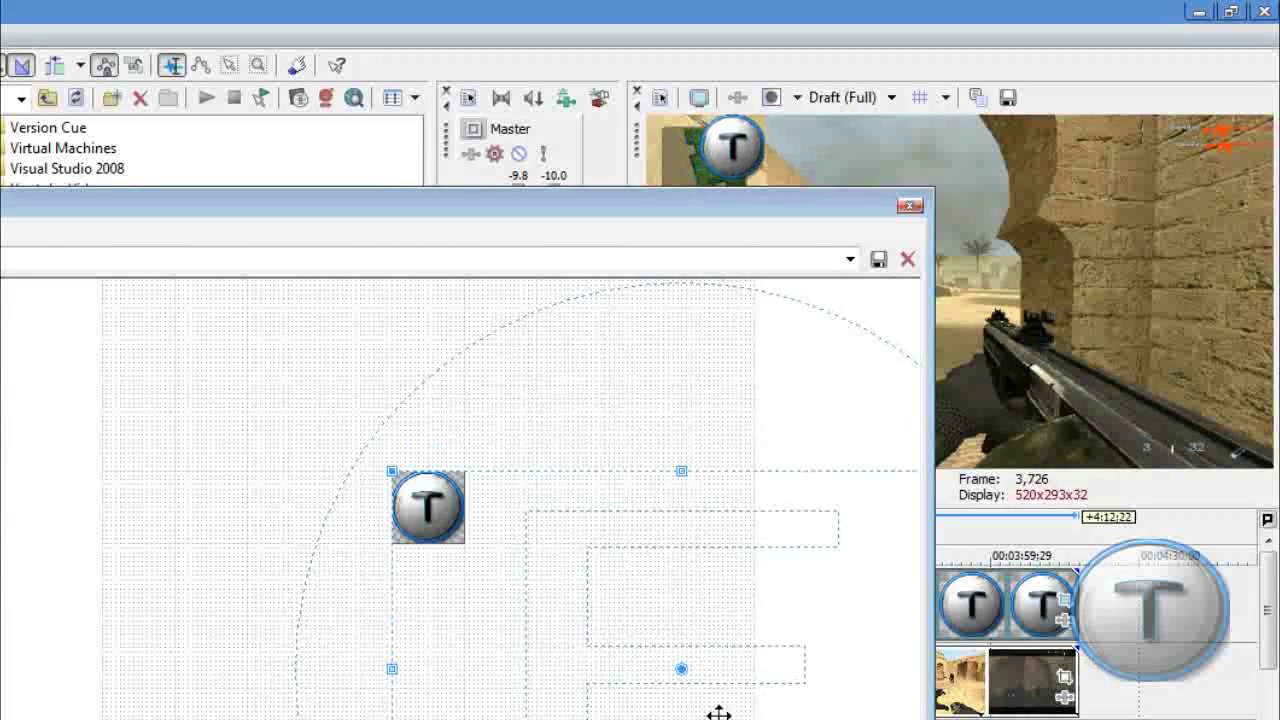
{"action": "left_click_drag", "start_coordinate": [723, 708], "coordinate": [316, 429]}
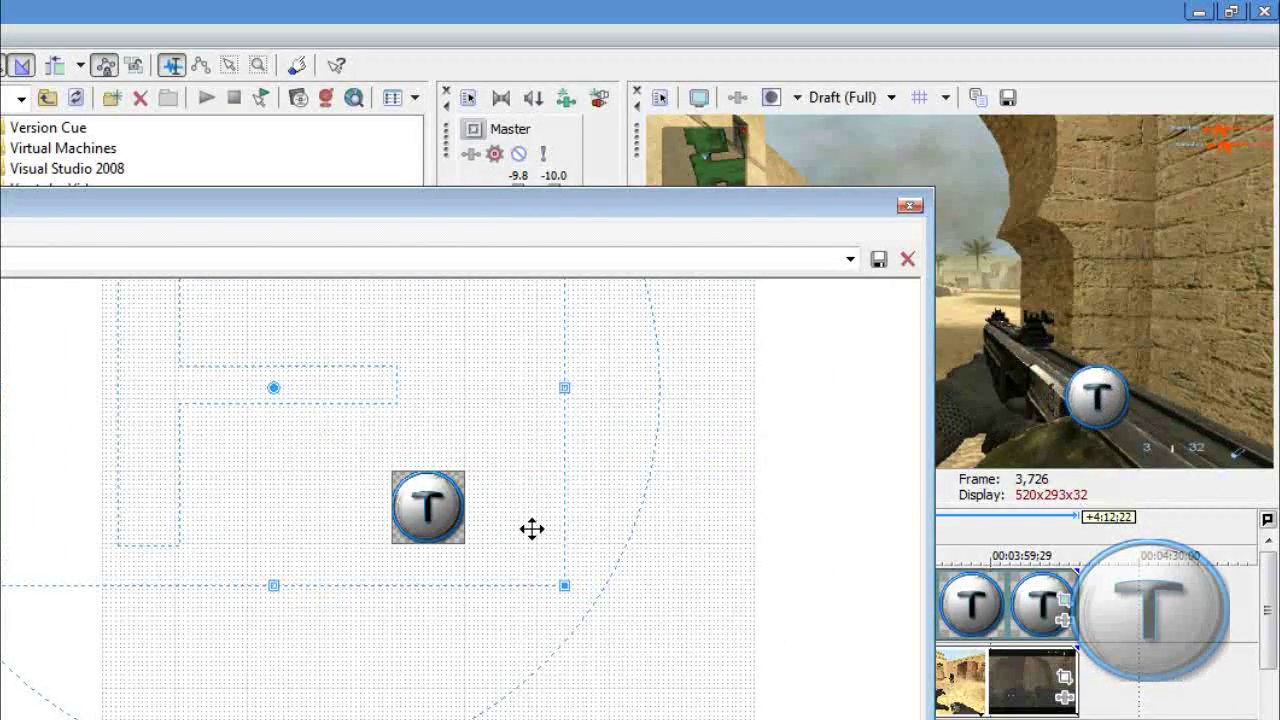
{"action": "left_click_drag", "start_coordinate": [532, 529], "coordinate": [453, 505]}
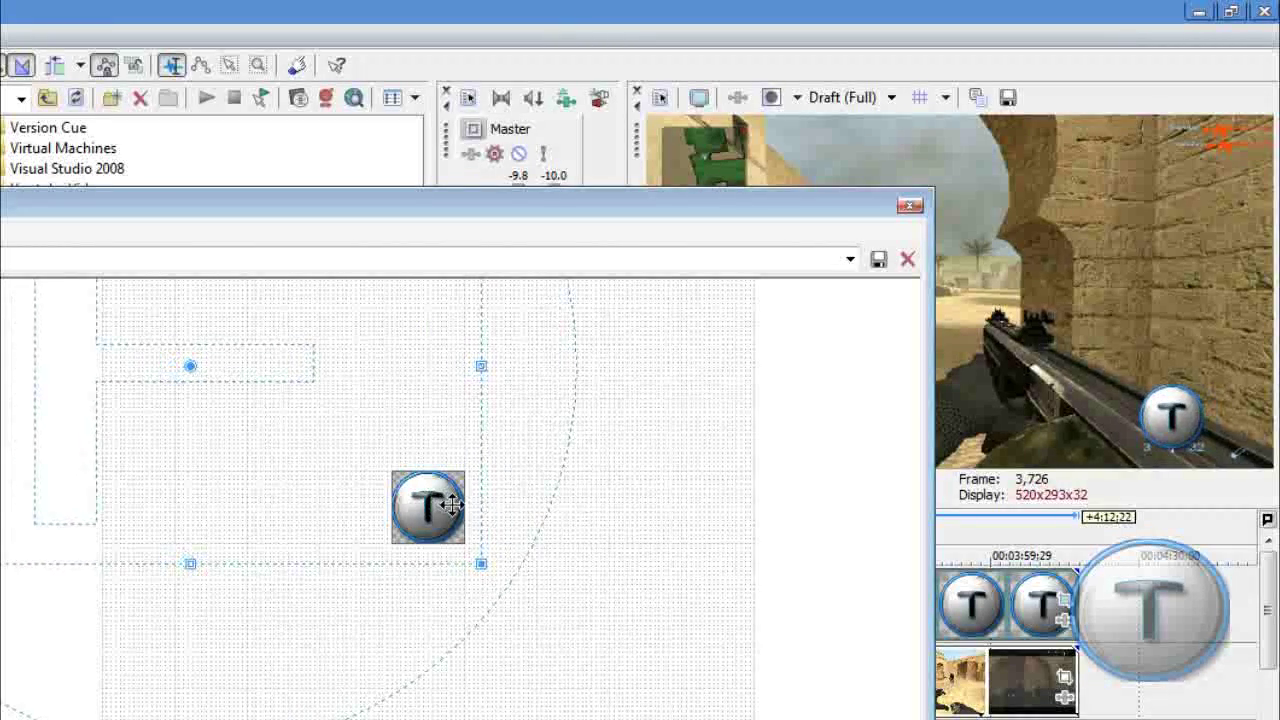
Close Pan/Crop and uncheck Maintain aspect ratio in the logo event's Properties
{"action": "left_click", "coordinate": [909, 204]}
{"action": "right_click", "coordinate": [993, 468]}
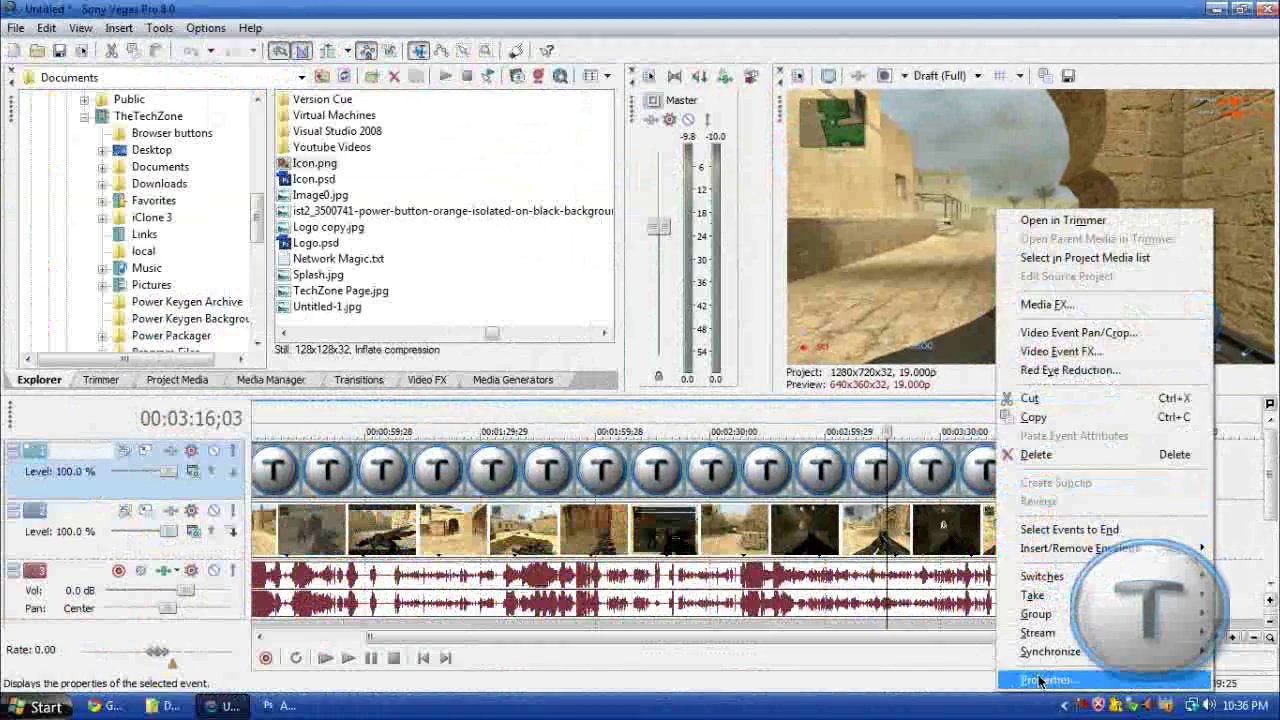
{"action": "left_click", "coordinate": [1040, 680]}
{"action": "left_click", "coordinate": [540, 232]}
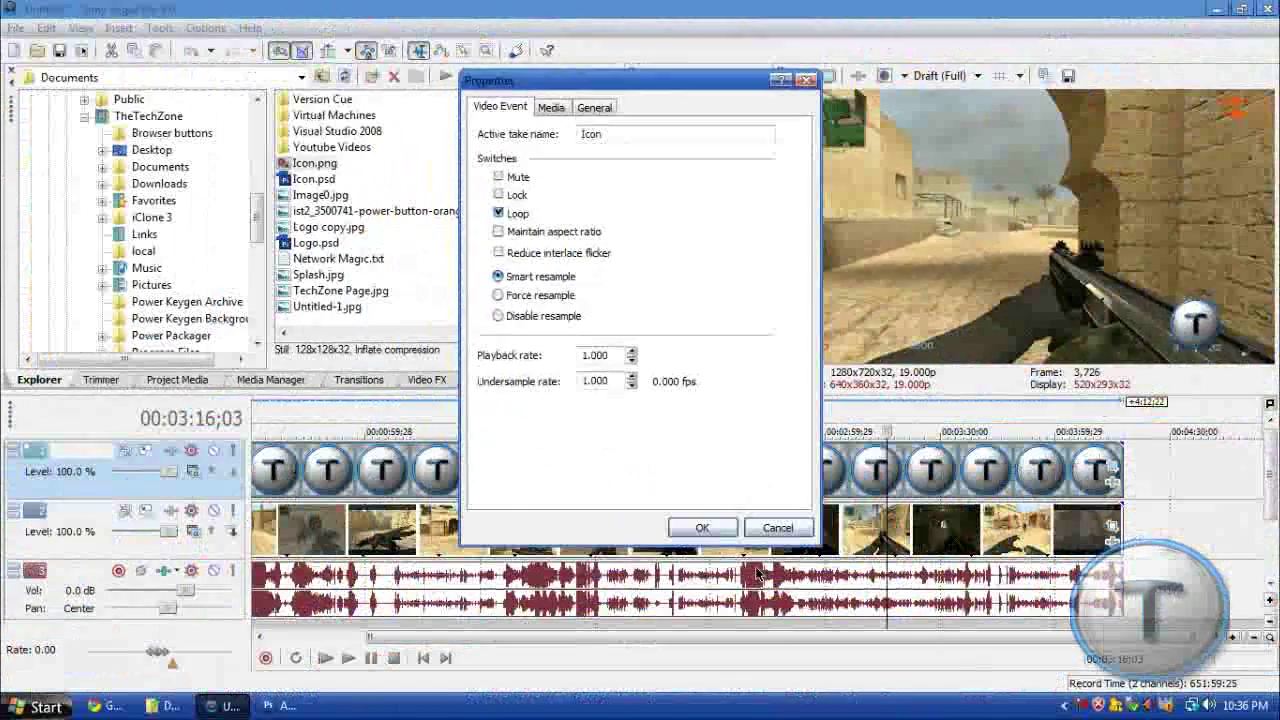
{"action": "left_click", "coordinate": [702, 527]}
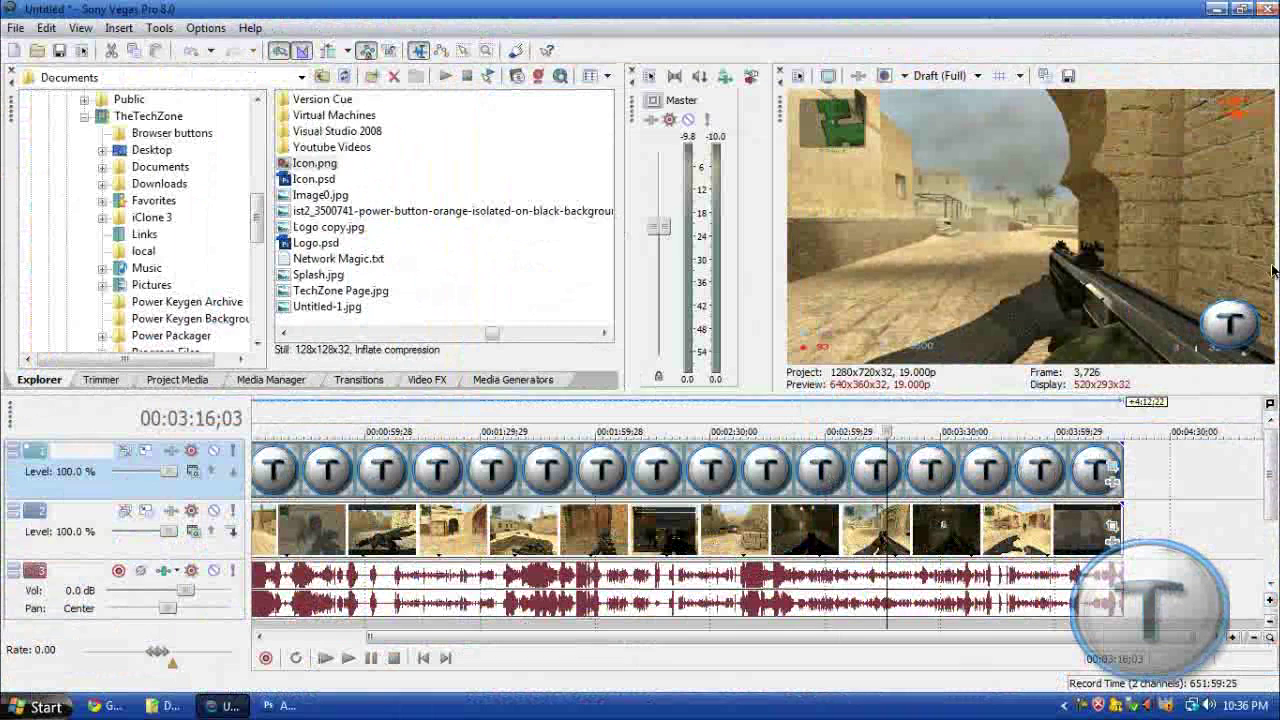
Refine the logo's Pan/Crop framing to X Center -306.4, Y Center -190.3, then close it
{"action": "left_click", "coordinate": [1112, 480]}
{"action": "scroll", "coordinate": [804, 405], "scroll_direction": "down", "scroll_amount": 3}
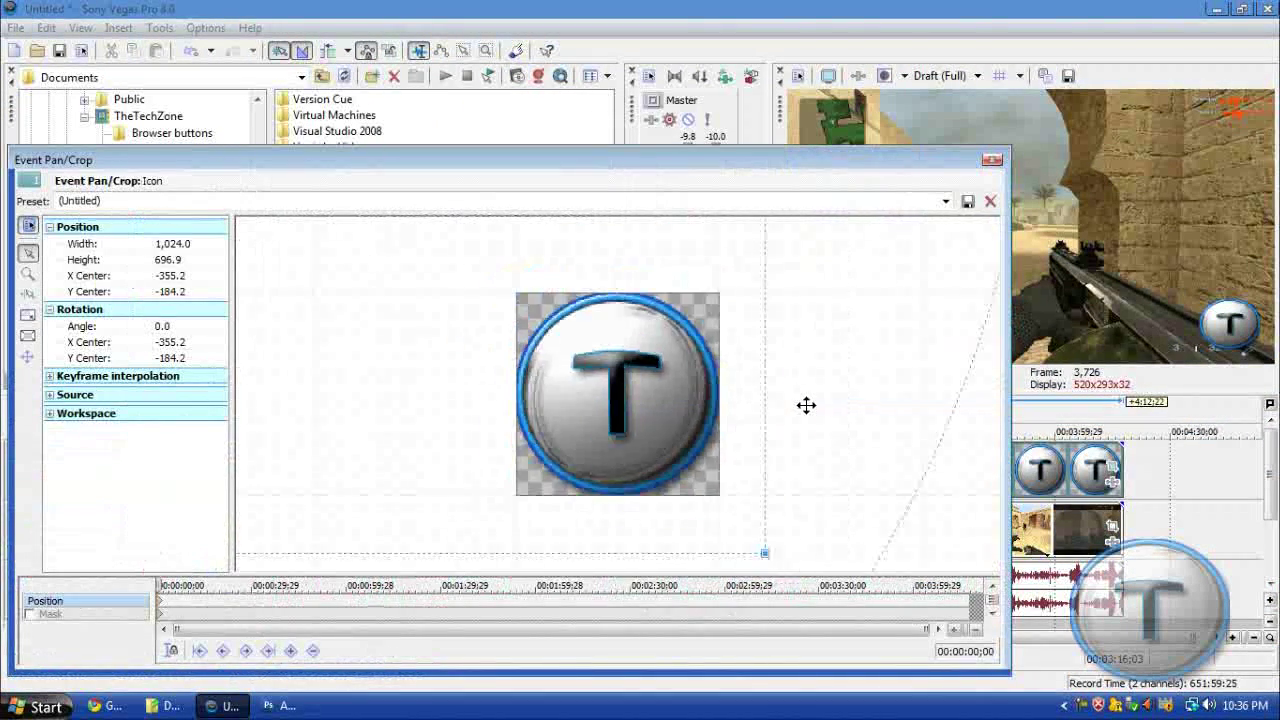
{"action": "scroll", "coordinate": [671, 447], "scroll_direction": "down", "scroll_amount": 4}
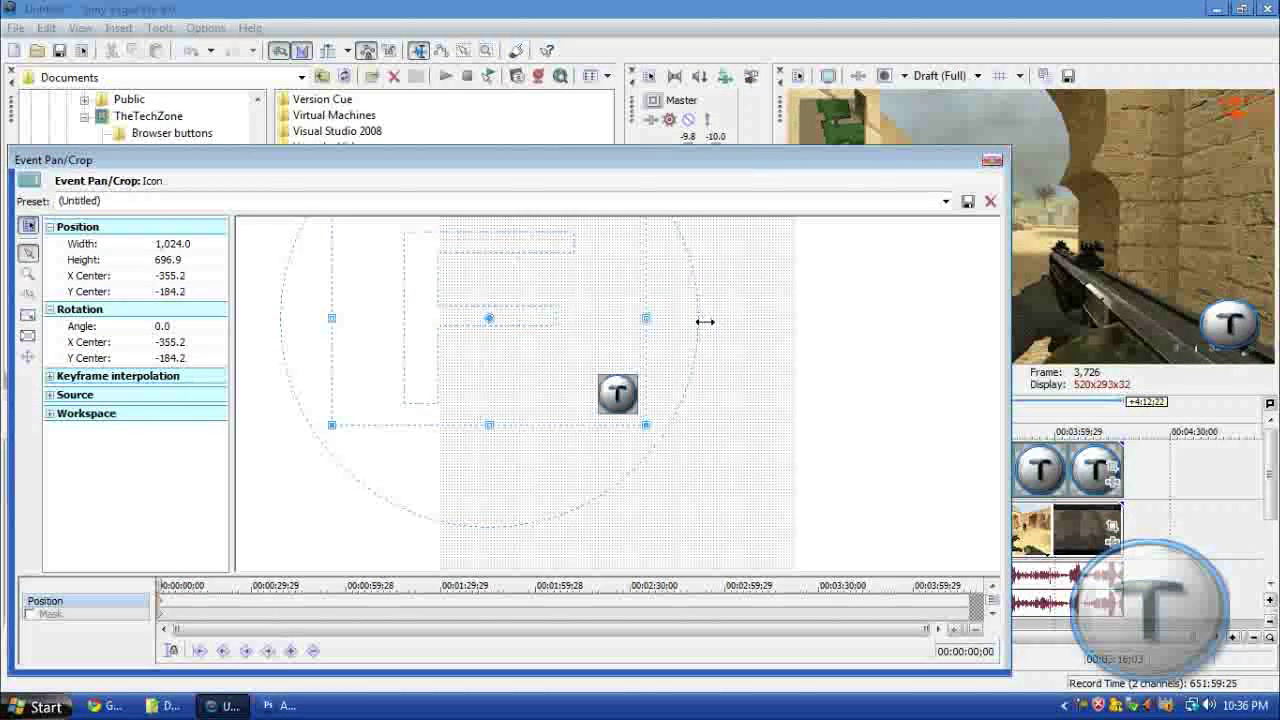
{"action": "left_click_drag", "start_coordinate": [648, 318], "coordinate": [719, 324]}
{"action": "left_click_drag", "start_coordinate": [500, 365], "coordinate": [510, 361]}
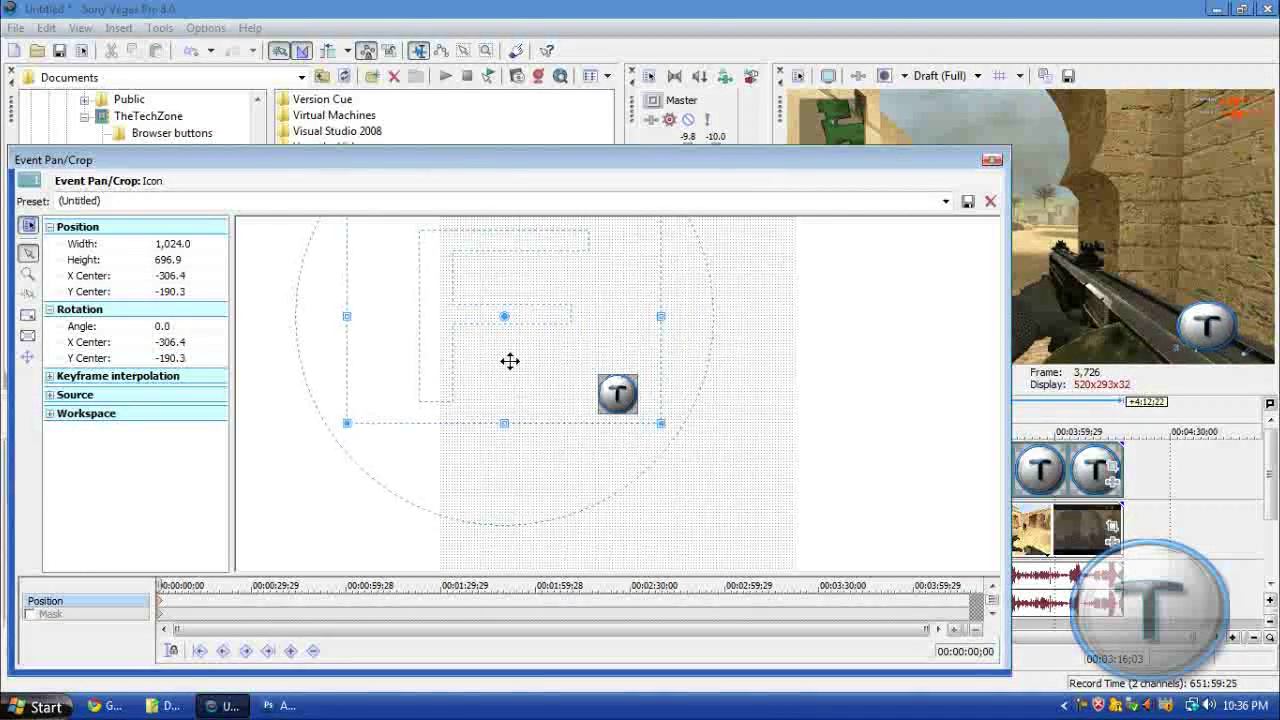
{"action": "left_click", "coordinate": [990, 161]}
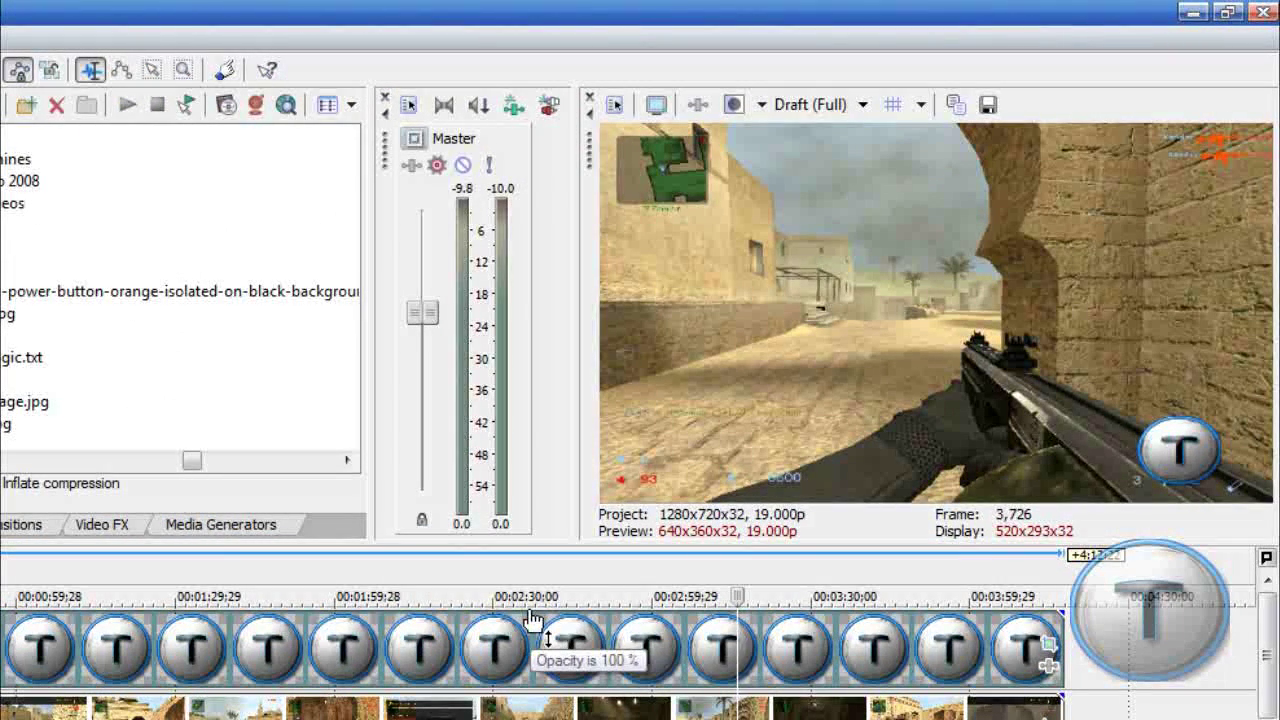
Lower the logo event's opacity envelope to about 68%, preview playback, then jump near 0:59
{"action": "left_click_drag", "start_coordinate": [533, 620], "coordinate": [531, 642]}
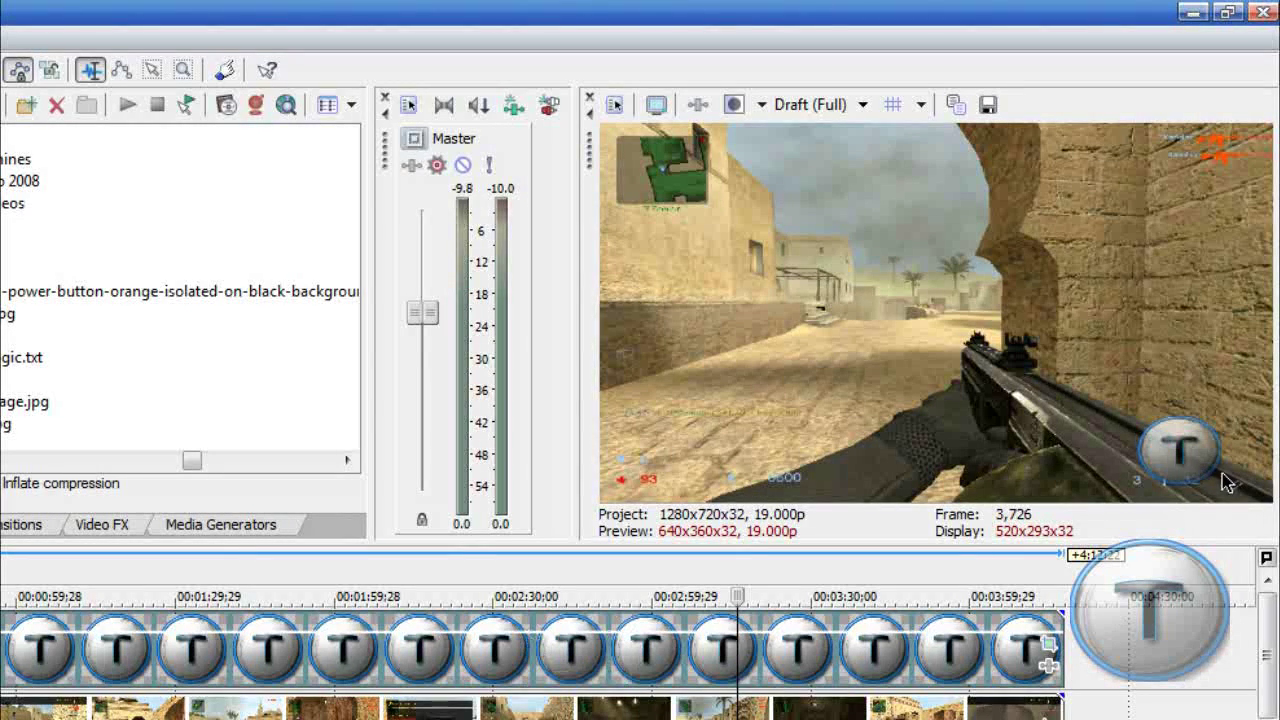
{"action": "key", "text": "space"}
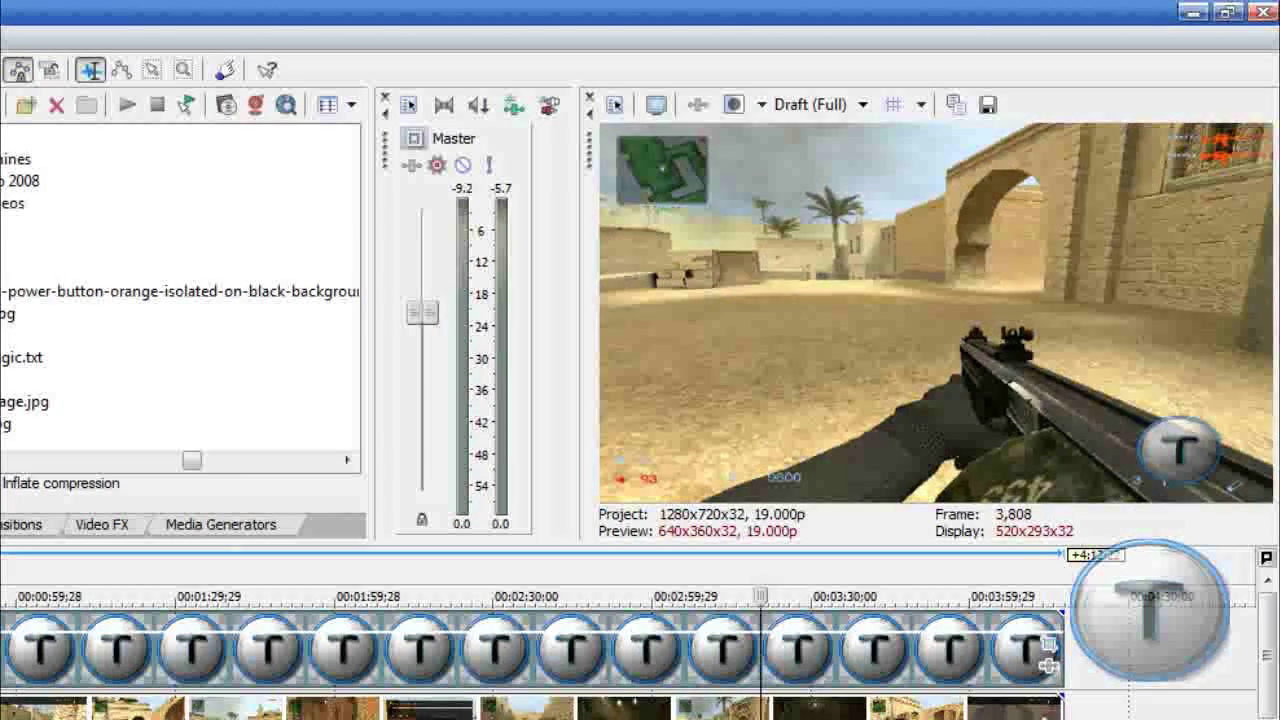
{"action": "key", "text": "space"}
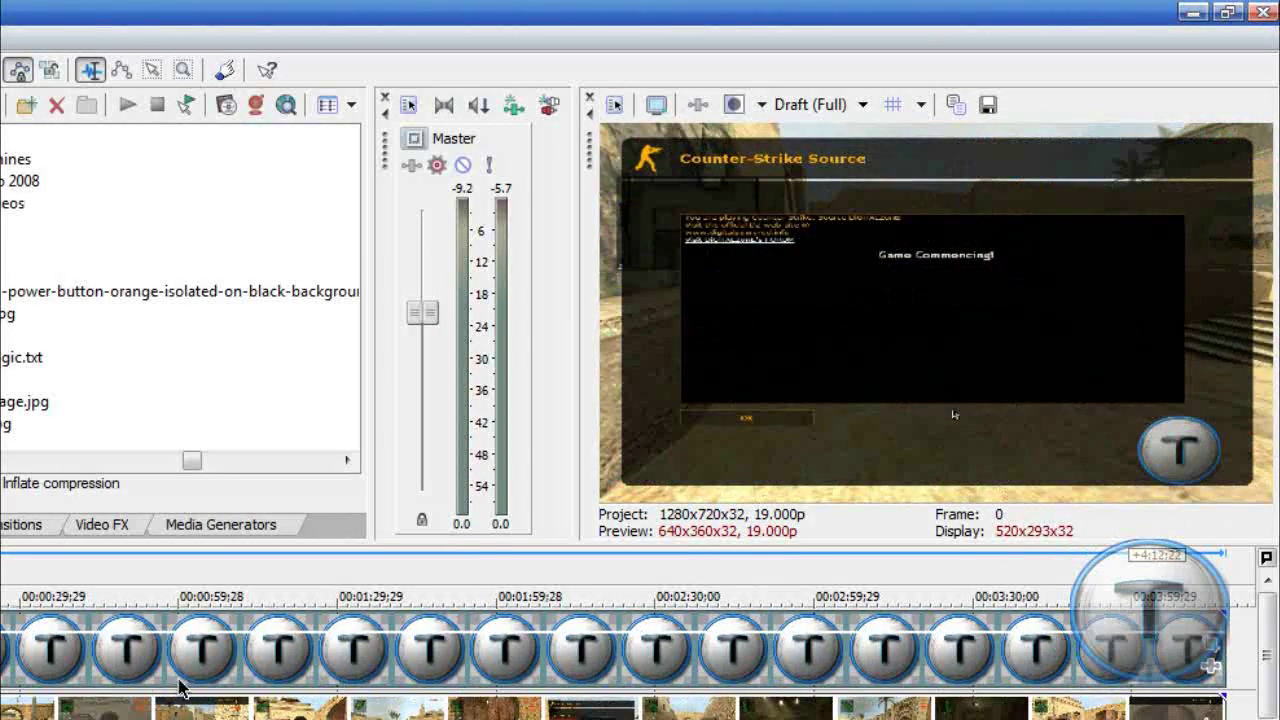
{"action": "left_click", "coordinate": [181, 686]}
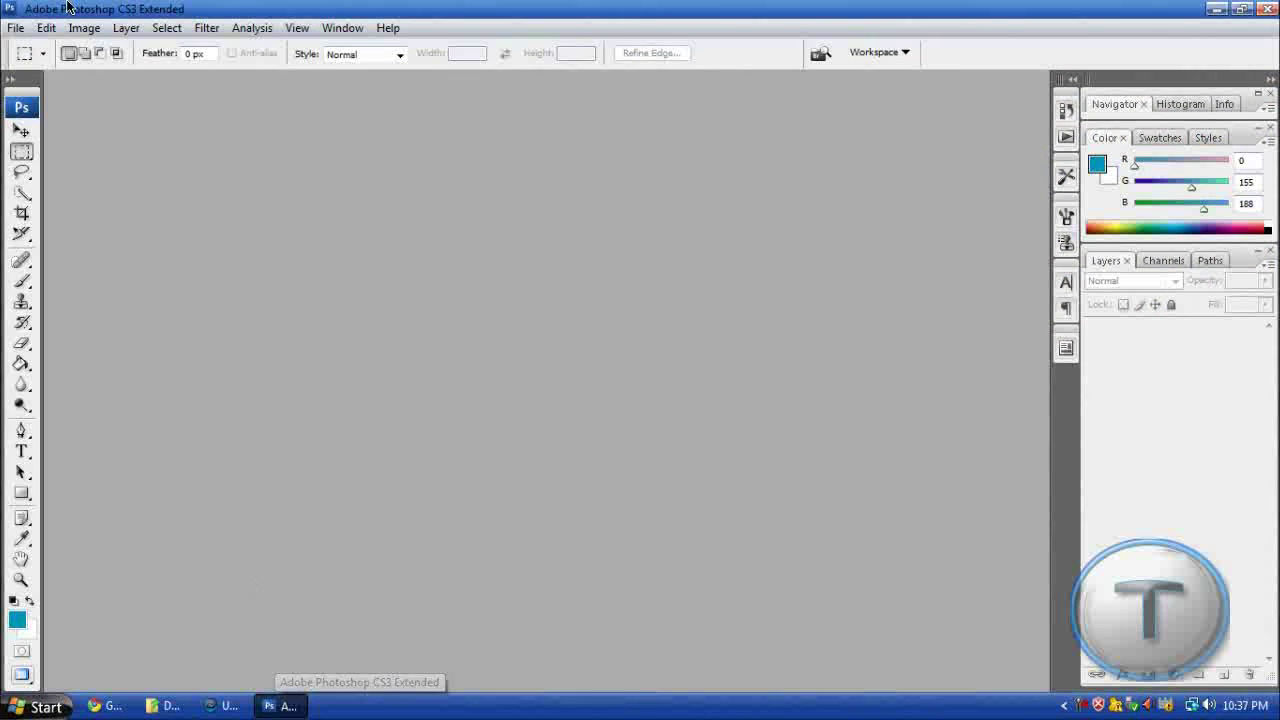
Start File > Open, then cancel it without opening anything
{"action": "left_click", "coordinate": [16, 27]}
{"action": "left_click", "coordinate": [31, 64]}
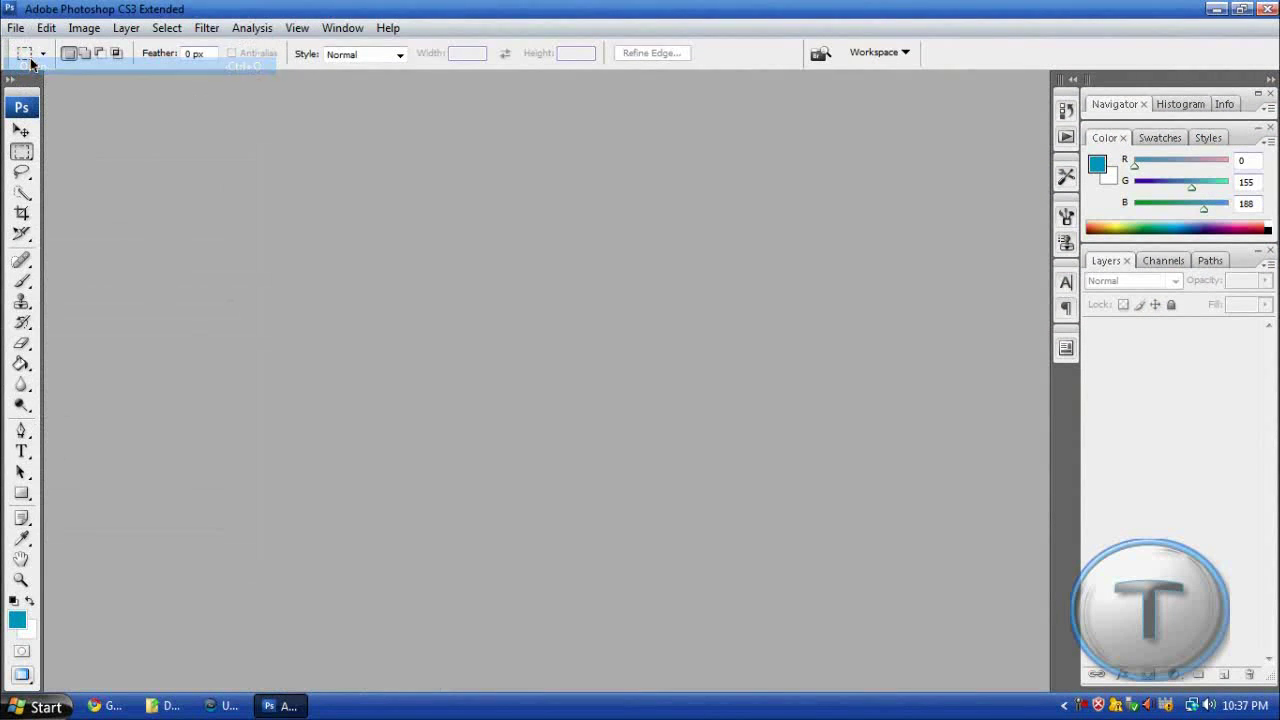
{"action": "left_click", "coordinate": [708, 427]}
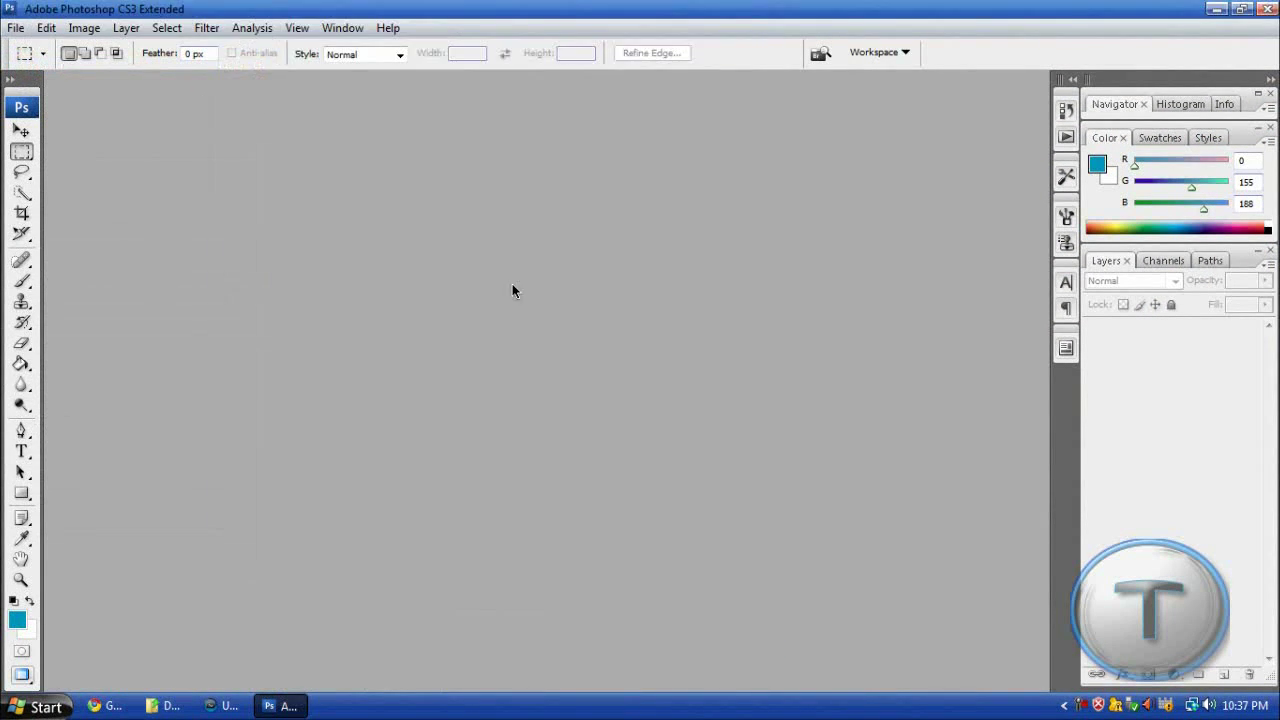
Create a new white-background document at 128 × 128 pixels from File > New
{"action": "left_click", "coordinate": [16, 27]}
{"action": "left_click", "coordinate": [31, 45]}
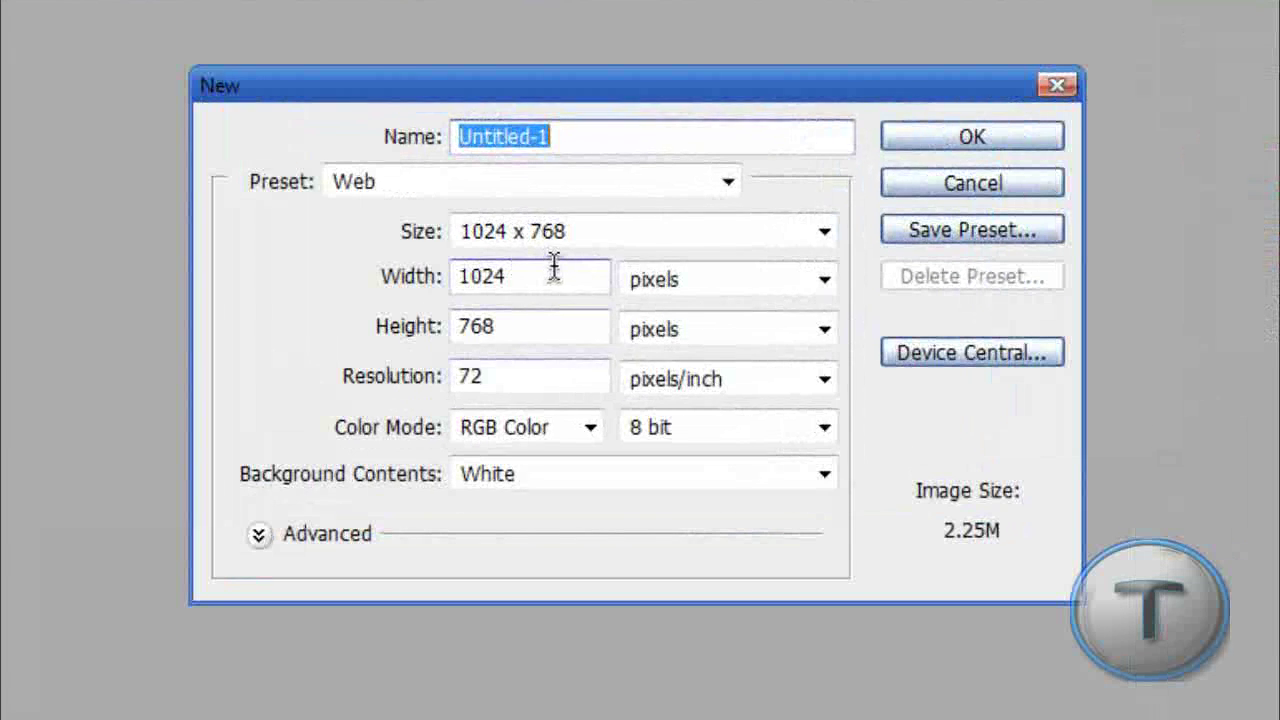
{"action": "left_click", "coordinate": [607, 228]}
{"action": "left_click", "coordinate": [607, 228]}
{"action": "left_click", "coordinate": [609, 188]}
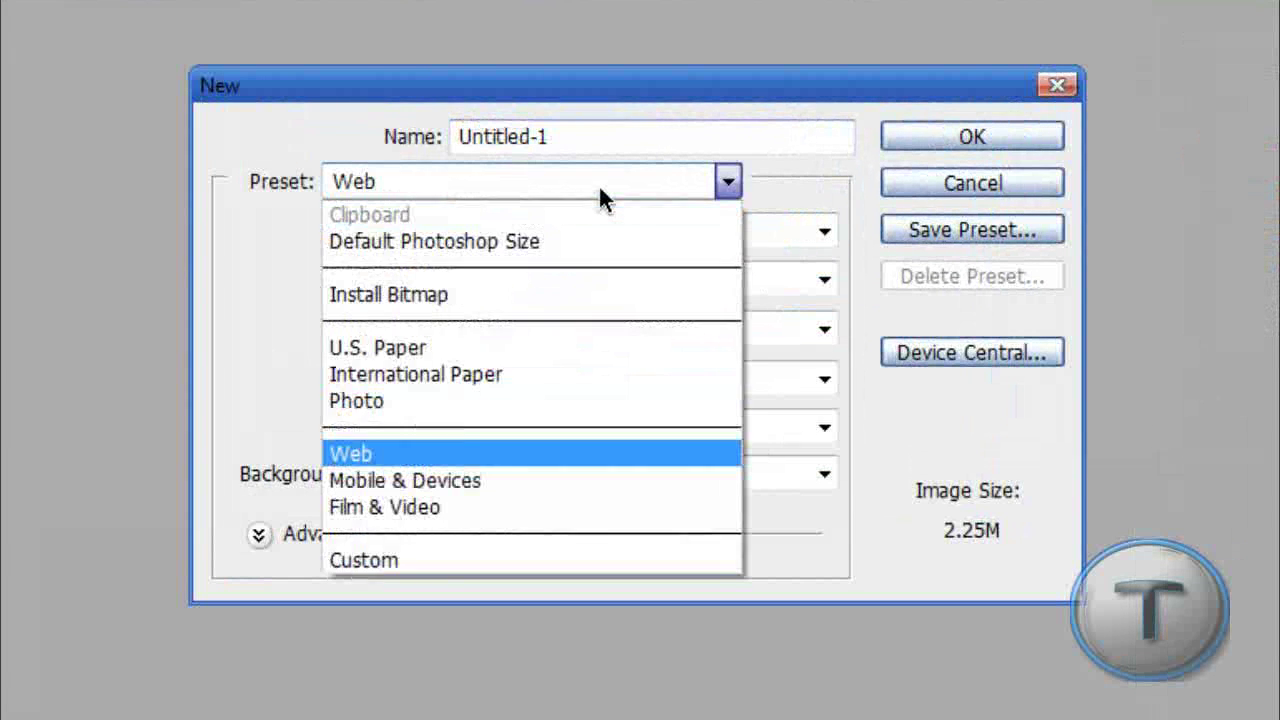
{"action": "left_click", "coordinate": [598, 184]}
{"action": "double_click", "coordinate": [559, 276]}
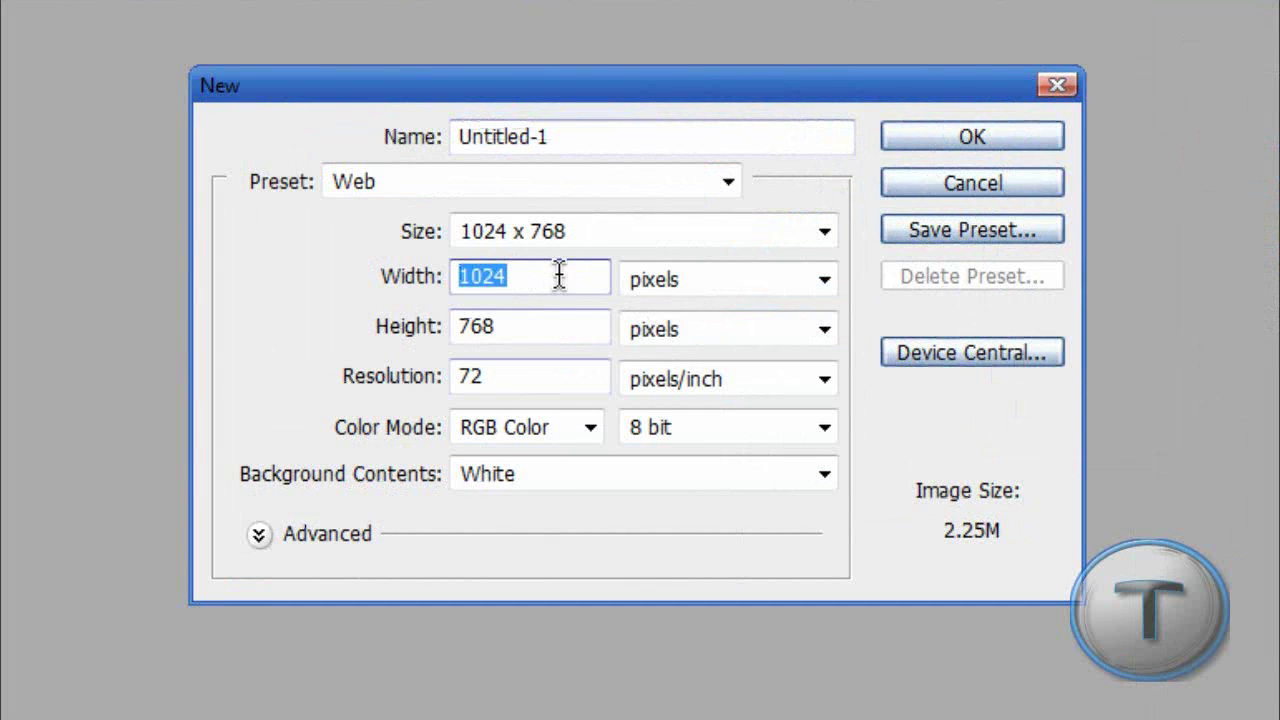
{"action": "type", "text": "128"}
{"action": "double_click", "coordinate": [584, 330]}
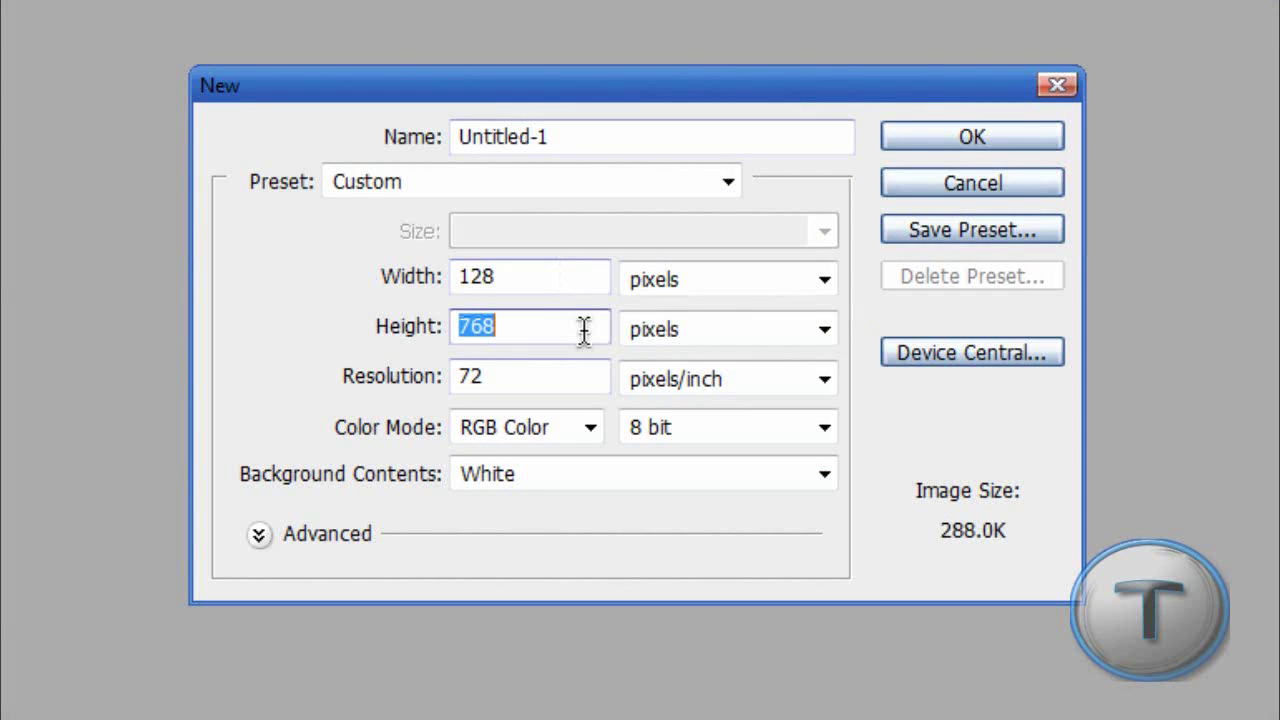
{"action": "type", "text": "128"}
{"action": "key", "text": "Return"}
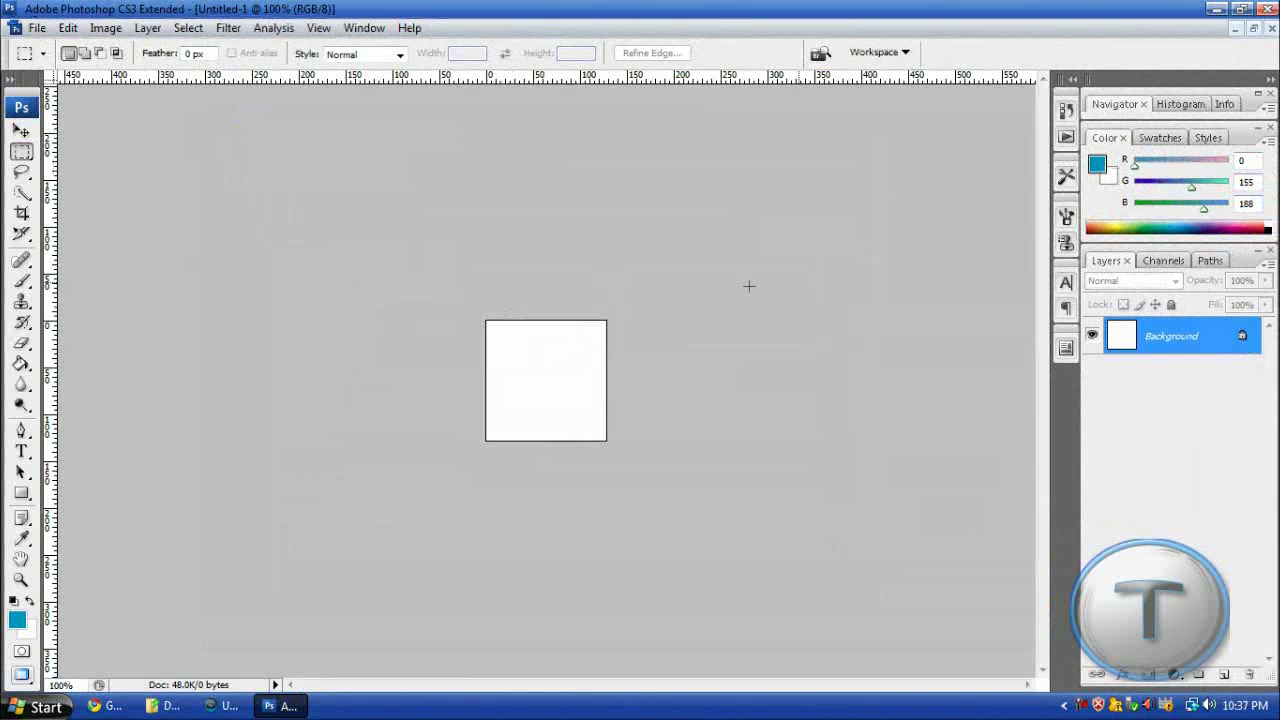
Zoom to 200% and draw a canvas-filling circle with the Ellipse tool in a glossy grey style
{"action": "left_click", "coordinate": [22, 580]}
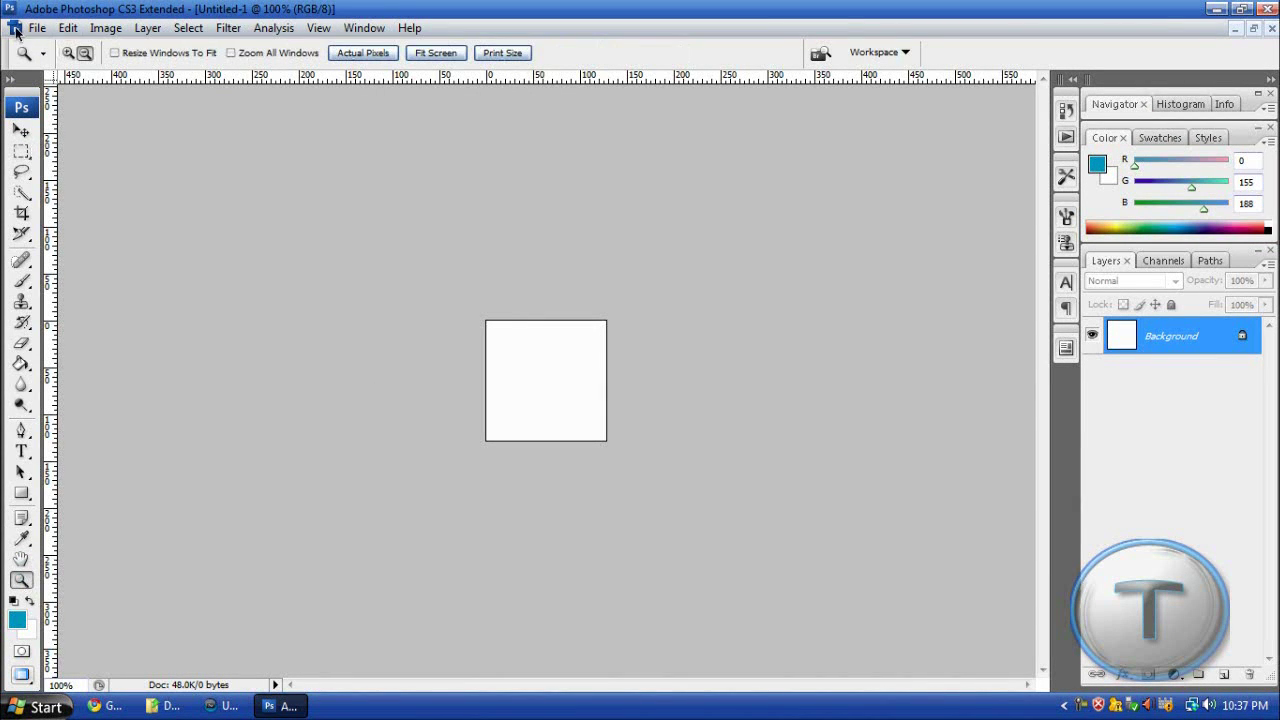
{"action": "left_click", "coordinate": [477, 346]}
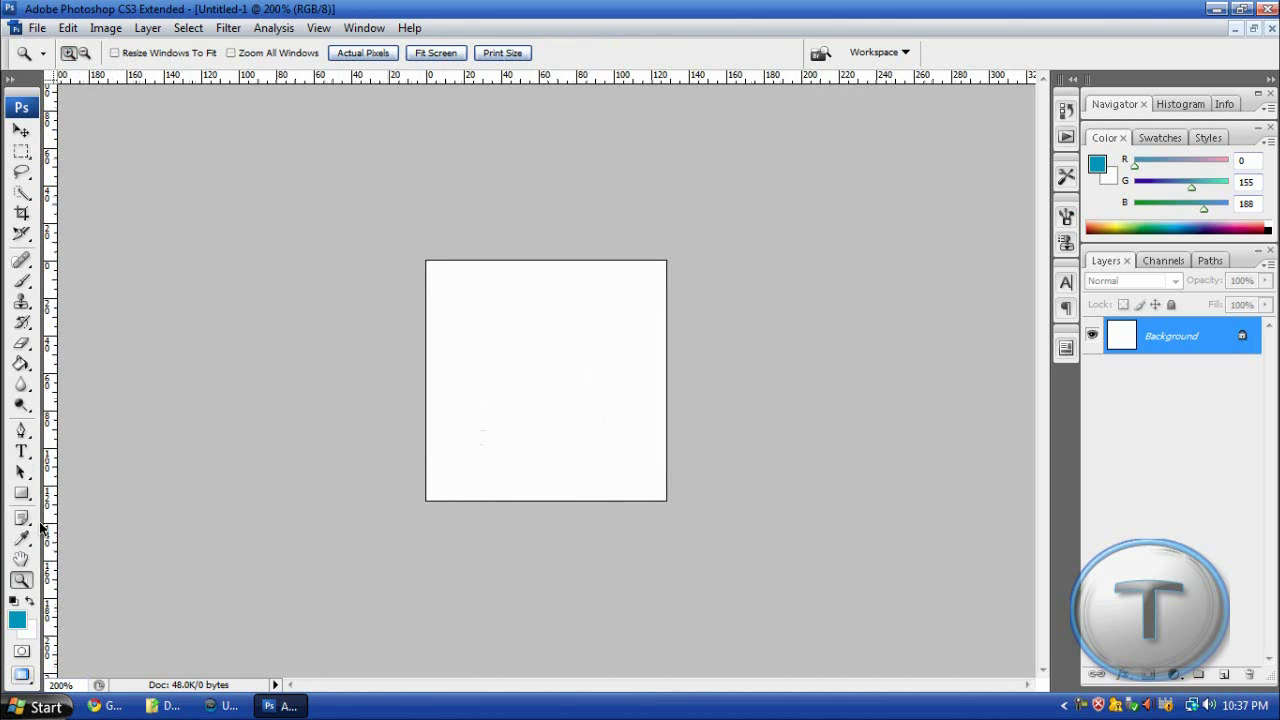
{"action": "left_click", "coordinate": [22, 492]}
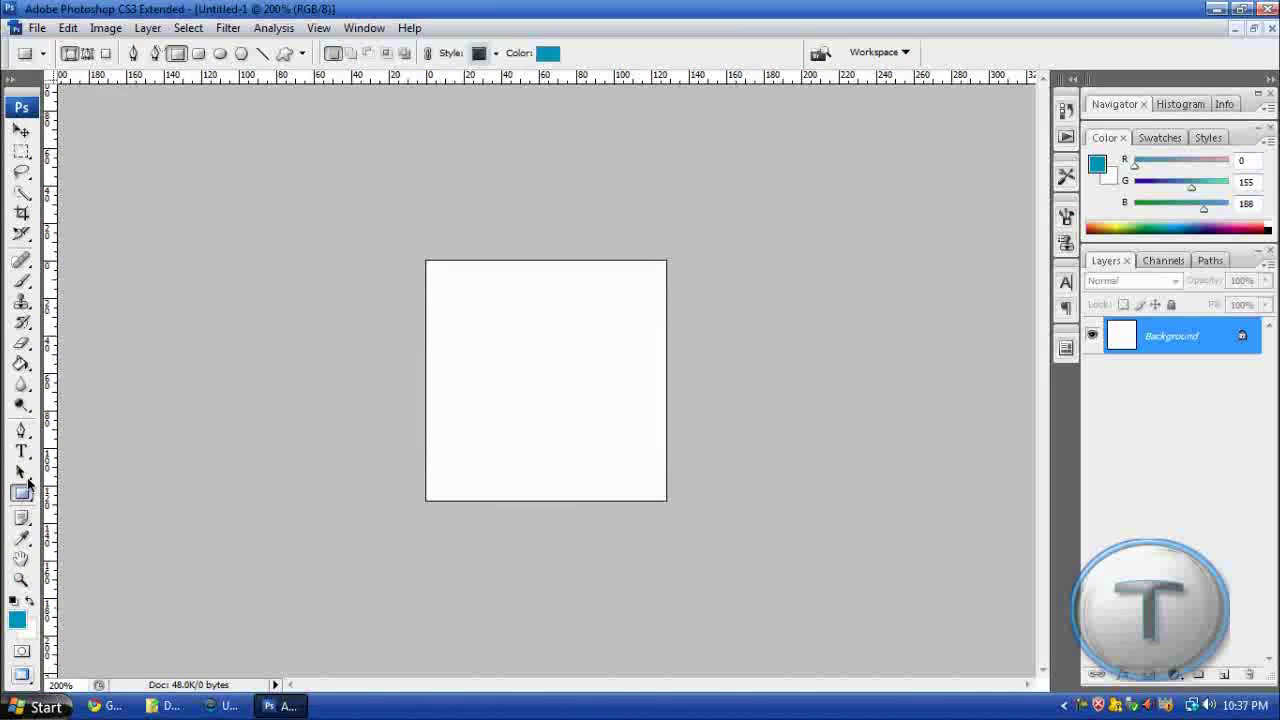
{"action": "left_click", "coordinate": [220, 55]}
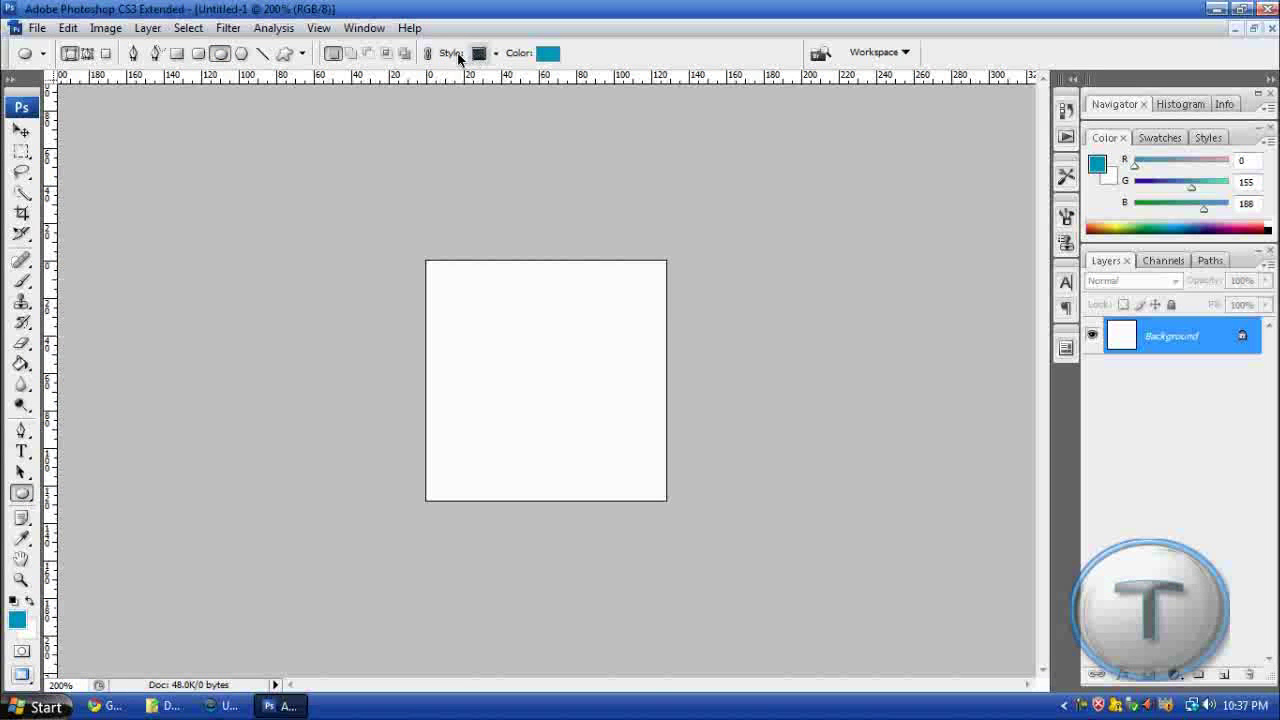
{"action": "left_click", "coordinate": [496, 54]}
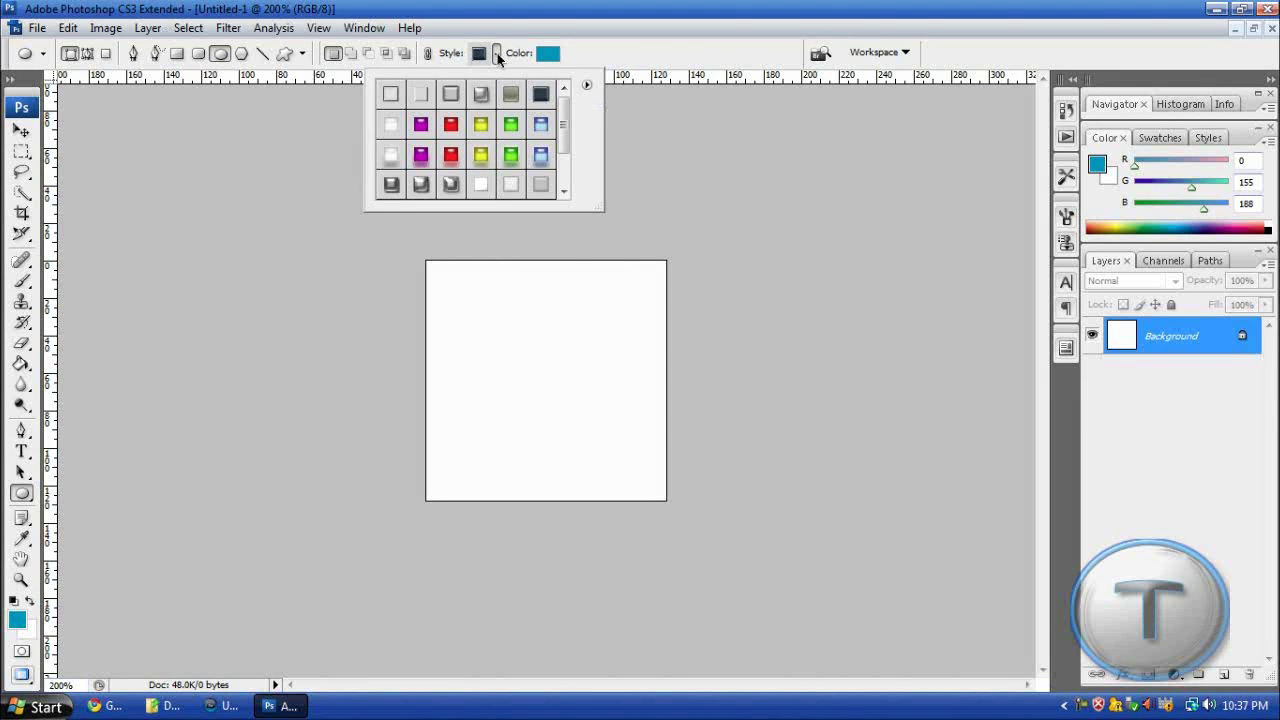
{"action": "left_click", "coordinate": [391, 185]}
{"action": "left_click_drag", "start_coordinate": [424, 258], "coordinate": [667, 502]}
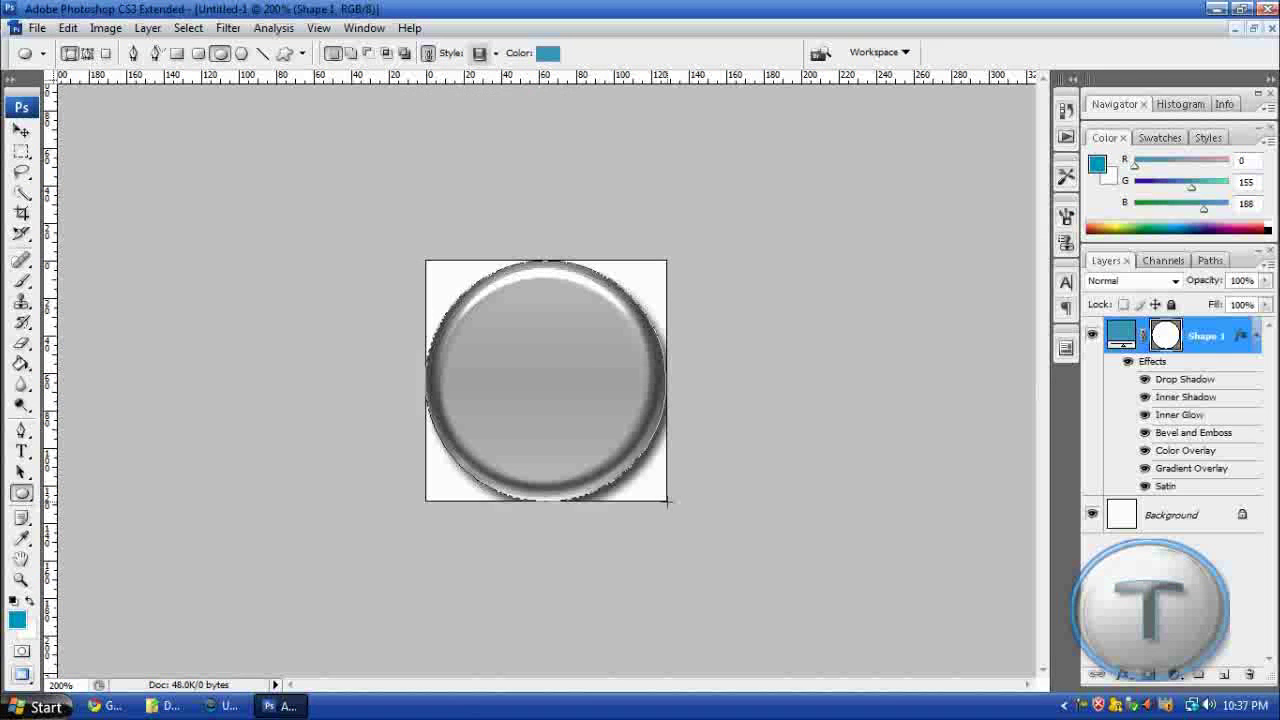
Set the Shape 1 layer's Bevel and Emboss depth to 327%
{"action": "right_click", "coordinate": [1215, 337]}
{"action": "left_click", "coordinate": [1082, 290]}
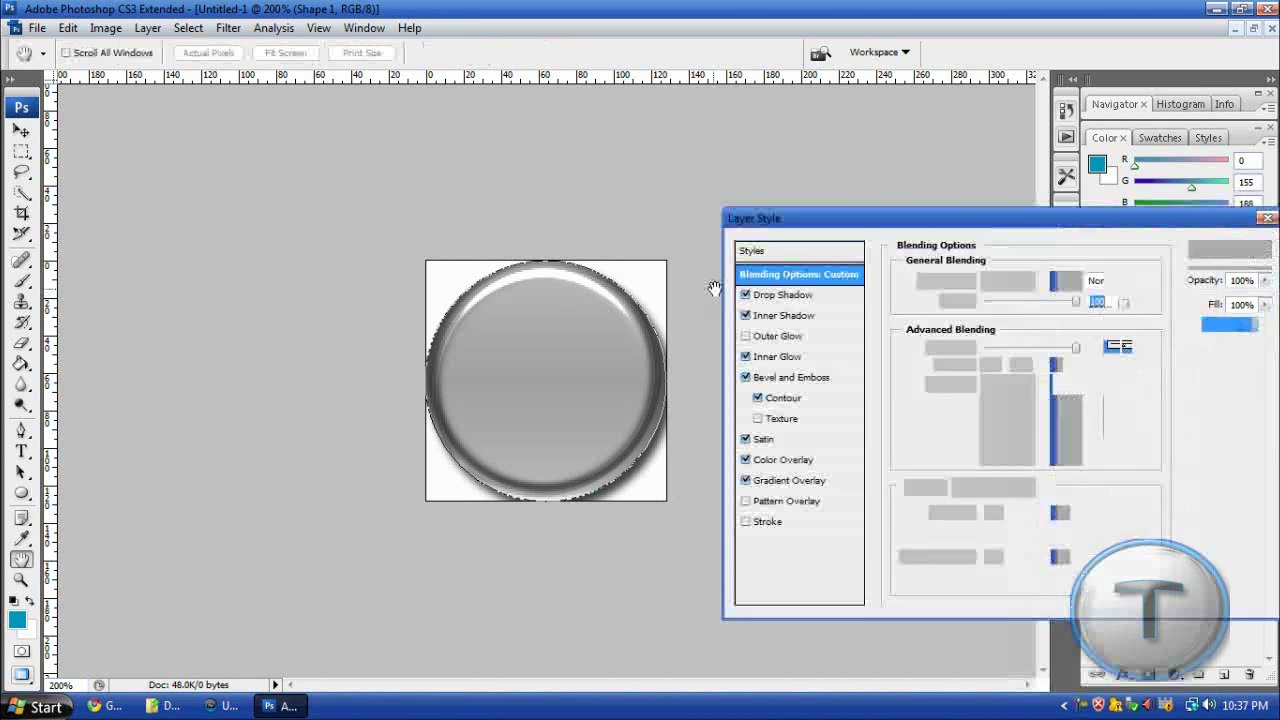
{"action": "left_click", "coordinate": [785, 377]}
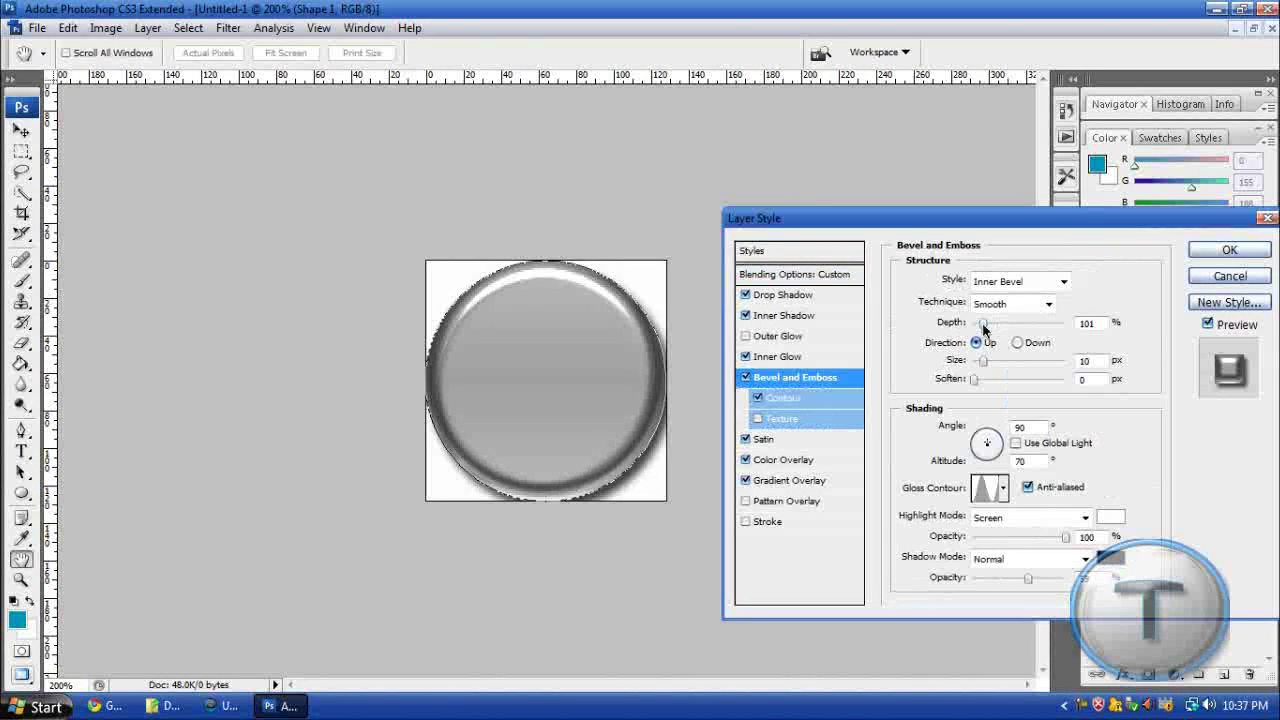
{"action": "left_click_drag", "start_coordinate": [982, 324], "coordinate": [985, 362]}
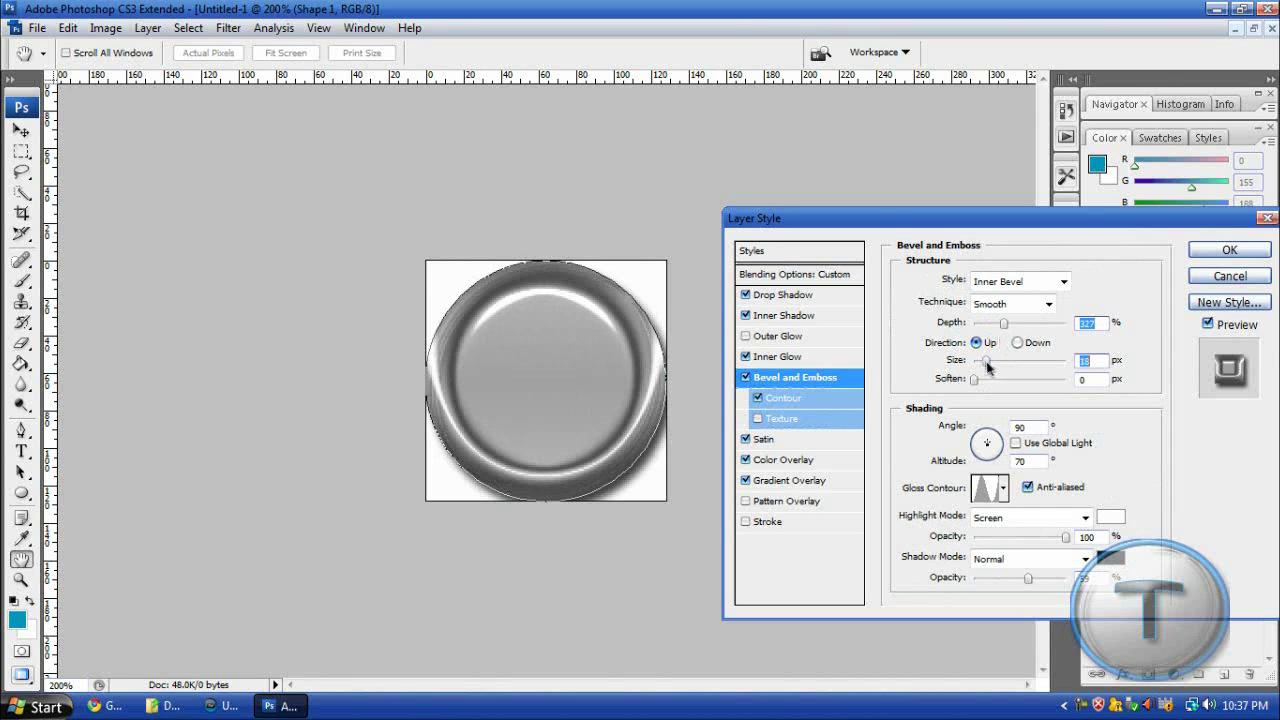
{"action": "left_click", "coordinate": [1230, 249]}
{"action": "key", "text": "u"}
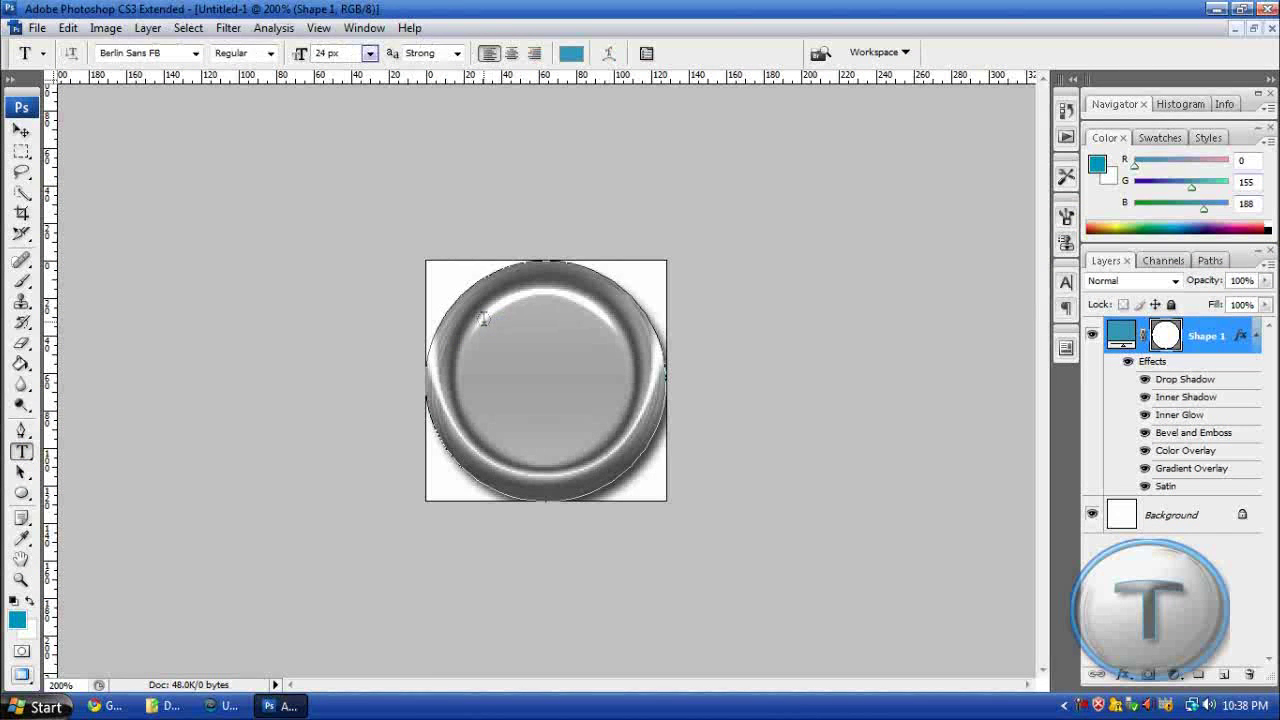
Add a T text layer and move the letter down toward the button's centre
{"action": "left_click", "coordinate": [610, 441]}
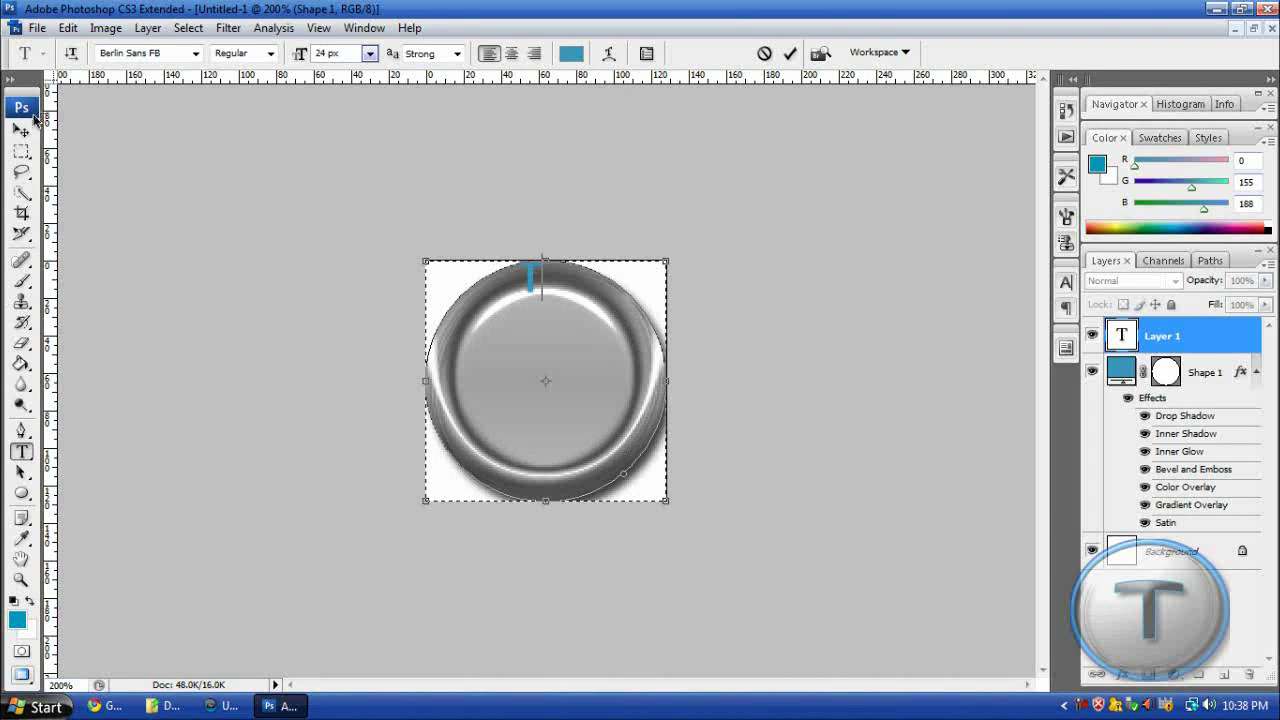
{"action": "key", "text": "ctrl+a"}
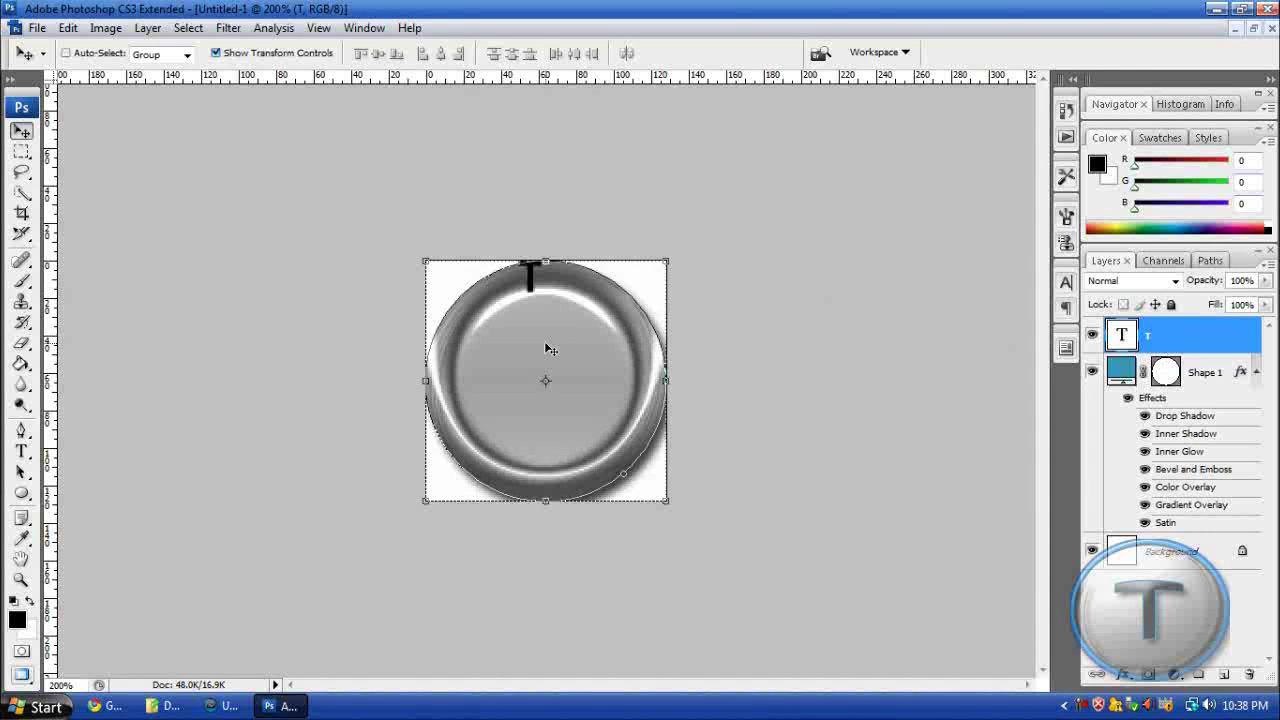
{"action": "left_click_drag", "start_coordinate": [565, 367], "coordinate": [580, 450]}
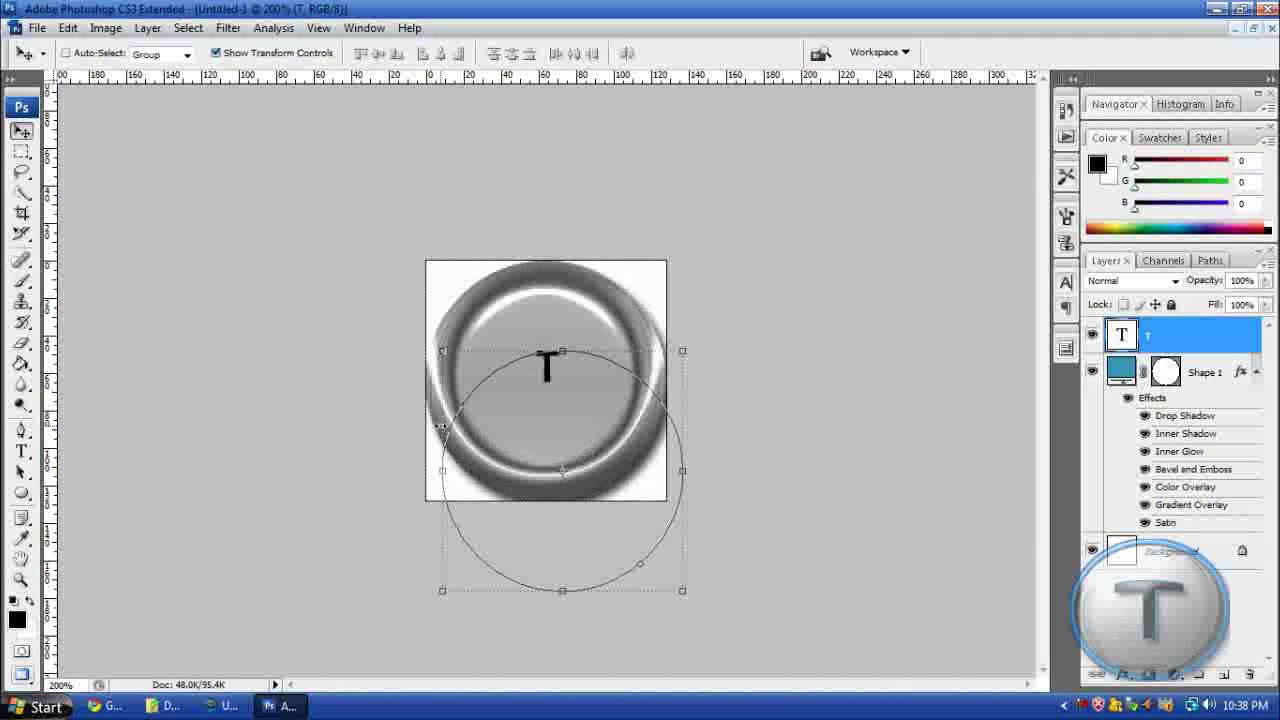
Resize the T to 60 px and nudge it slightly higher in the button
{"action": "left_click", "coordinate": [21, 451]}
{"action": "left_click", "coordinate": [555, 367]}
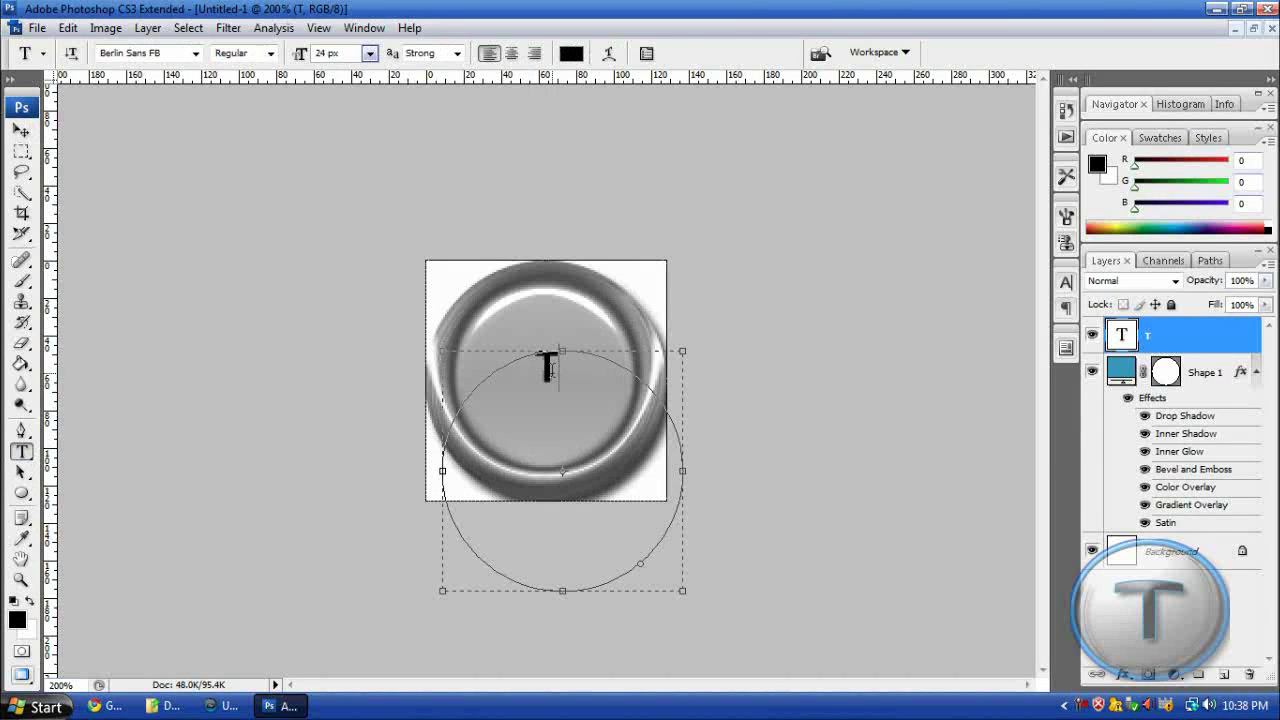
{"action": "left_click_drag", "start_coordinate": [560, 368], "coordinate": [534, 368]}
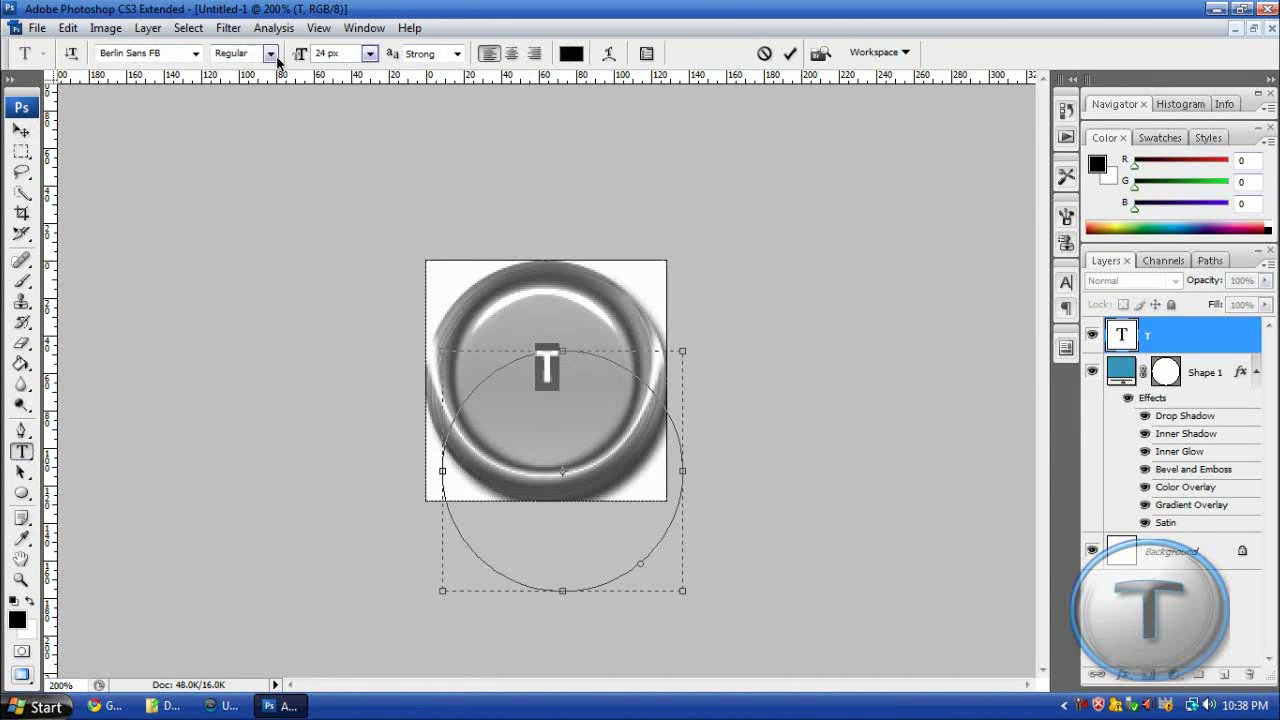
{"action": "left_click", "coordinate": [369, 53]}
{"action": "left_click", "coordinate": [332, 352]}
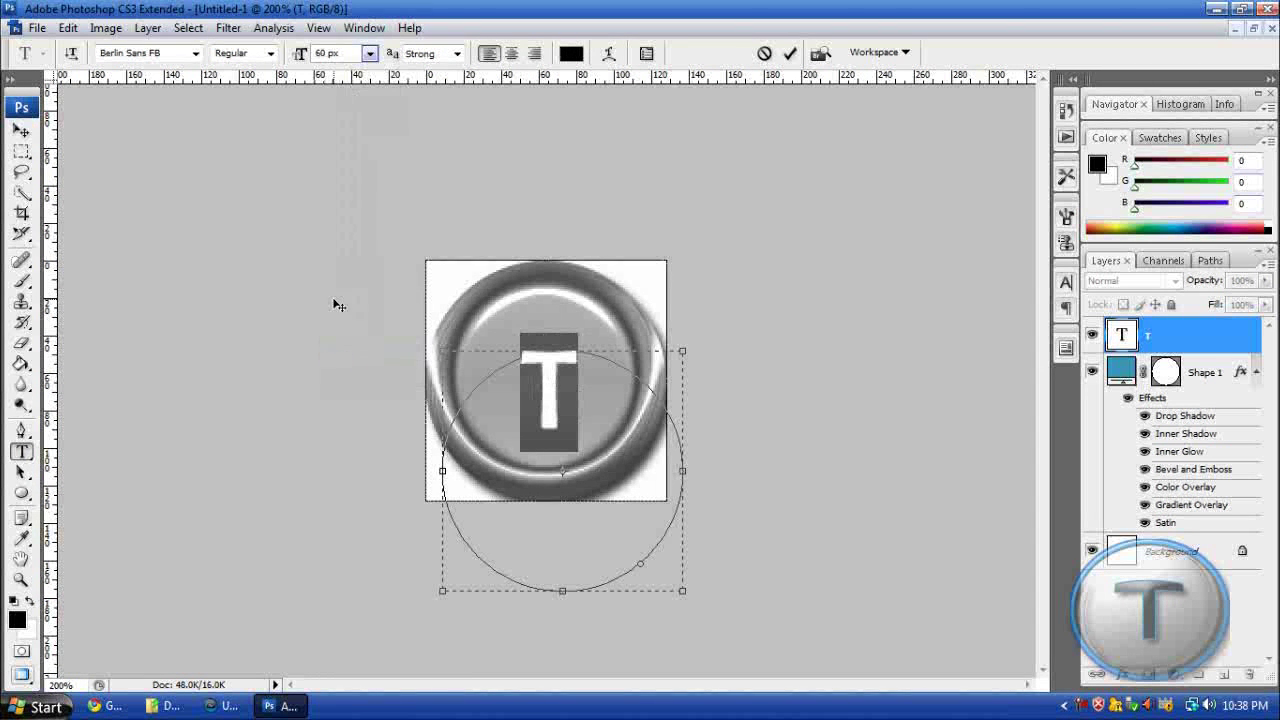
{"action": "left_click", "coordinate": [21, 131]}
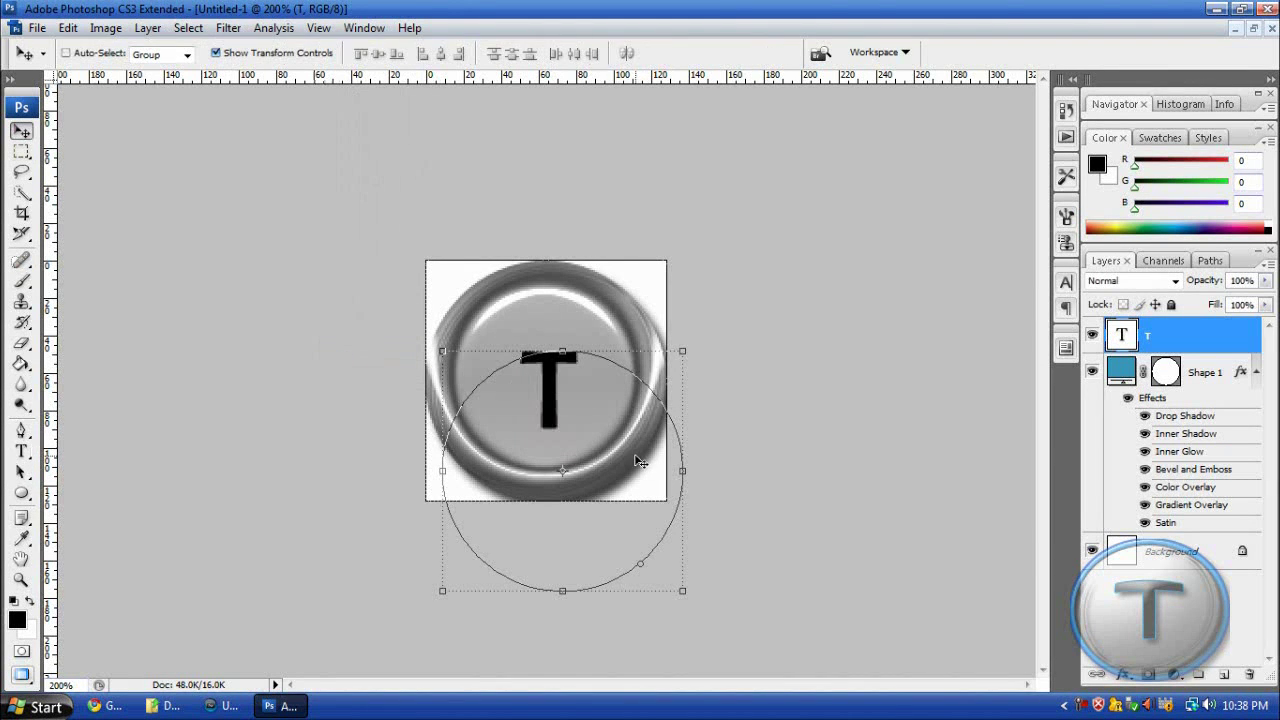
{"action": "left_click_drag", "start_coordinate": [553, 414], "coordinate": [549, 401]}
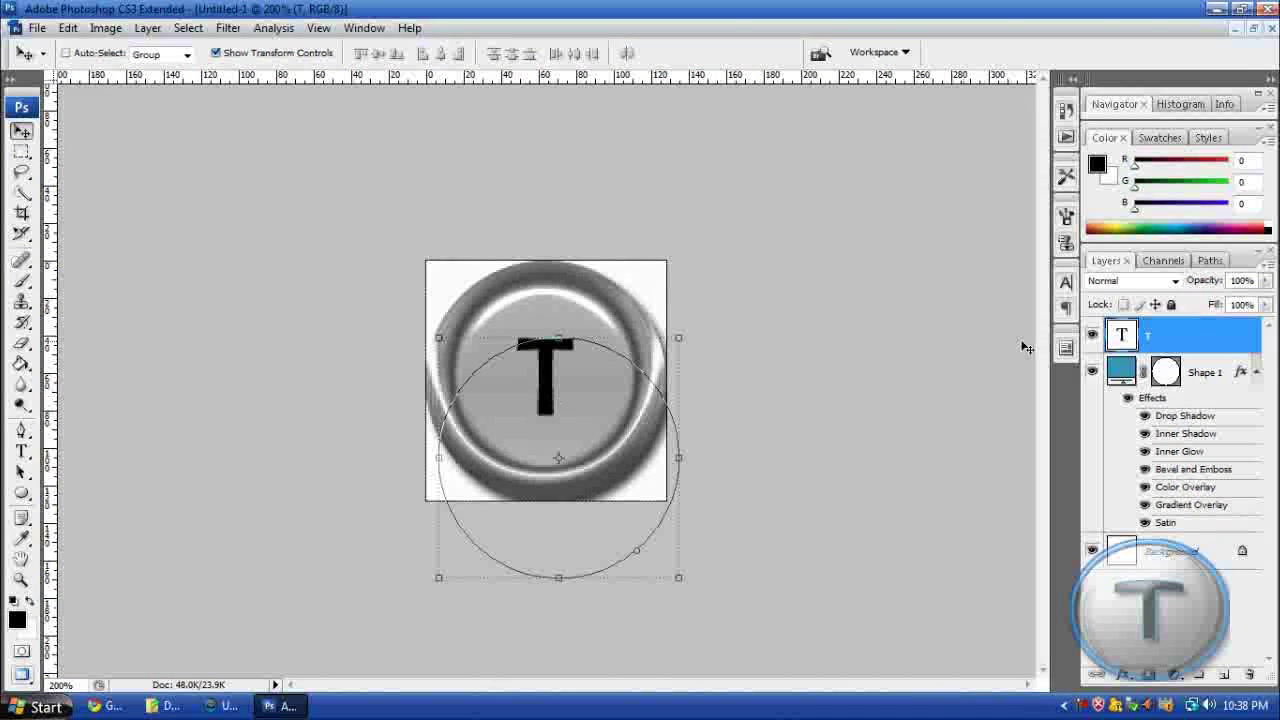
Enable Drop Shadow and Bevel and Emboss on the T layer, deepening the bevel
{"action": "right_click", "coordinate": [1240, 350]}
{"action": "left_click", "coordinate": [1050, 172]}
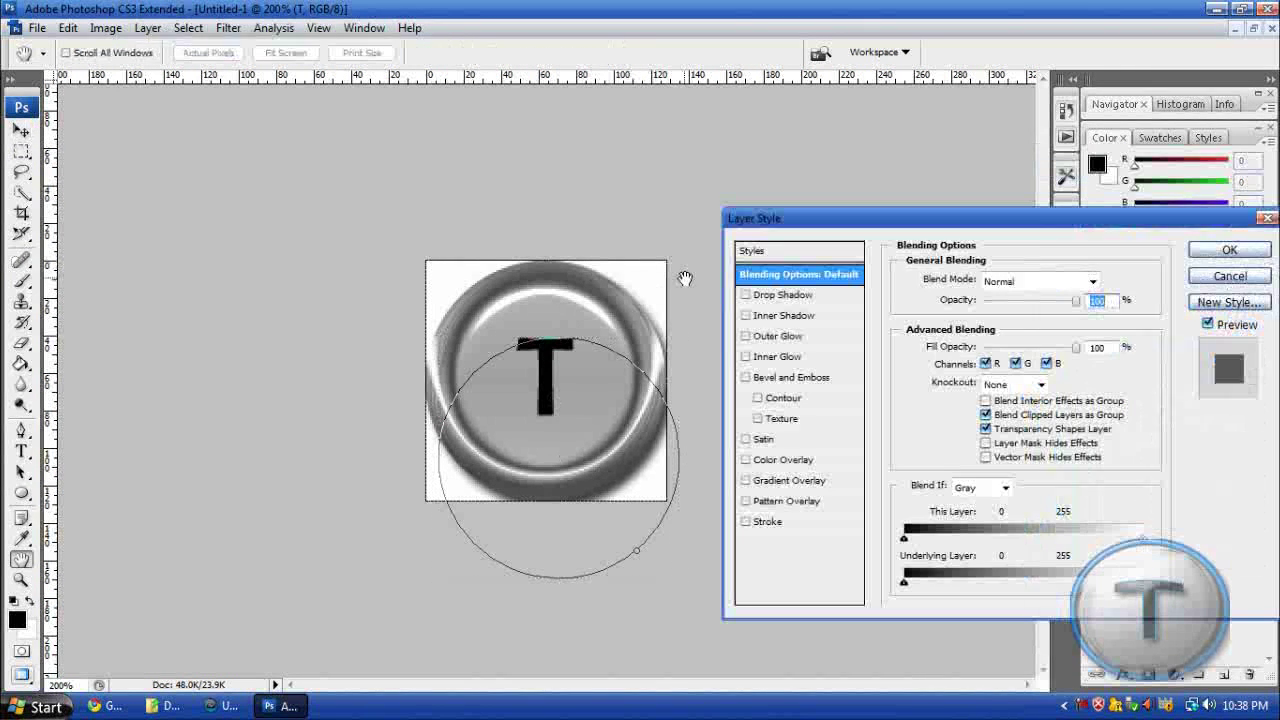
{"action": "left_click", "coordinate": [745, 294]}
{"action": "left_click", "coordinate": [745, 377]}
{"action": "left_click", "coordinate": [795, 377]}
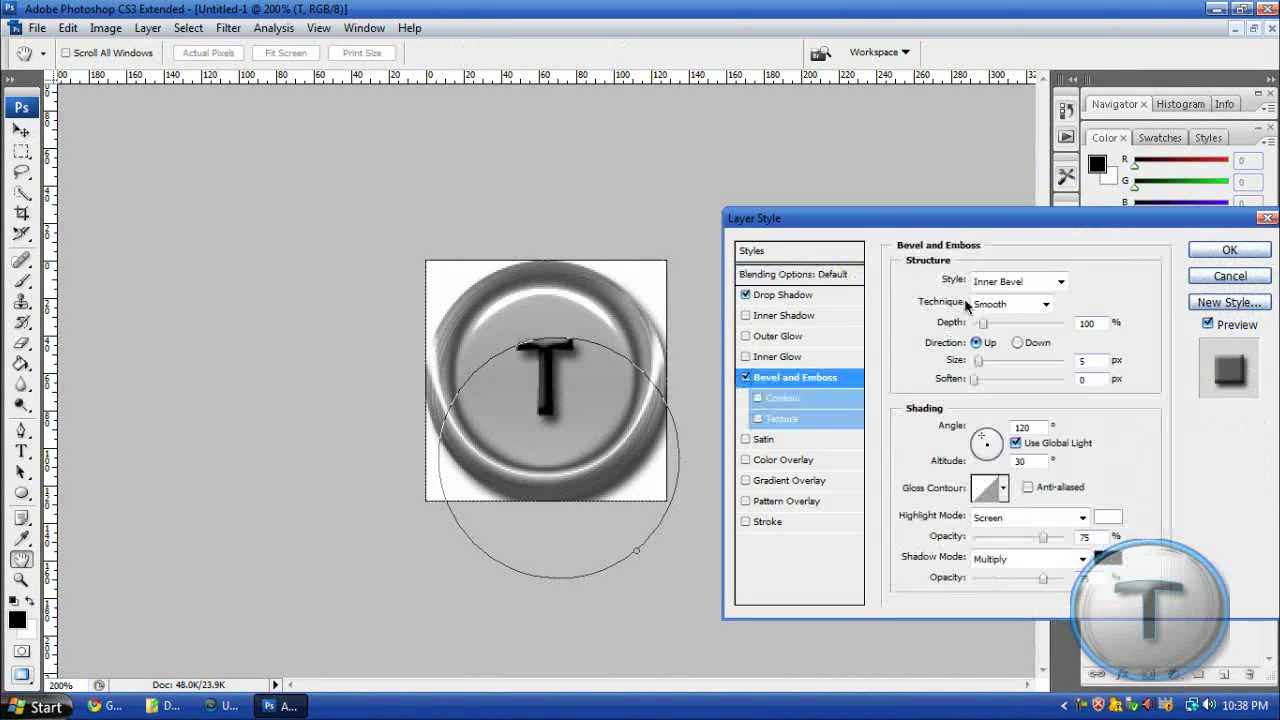
{"action": "left_click_drag", "start_coordinate": [984, 324], "coordinate": [993, 370]}
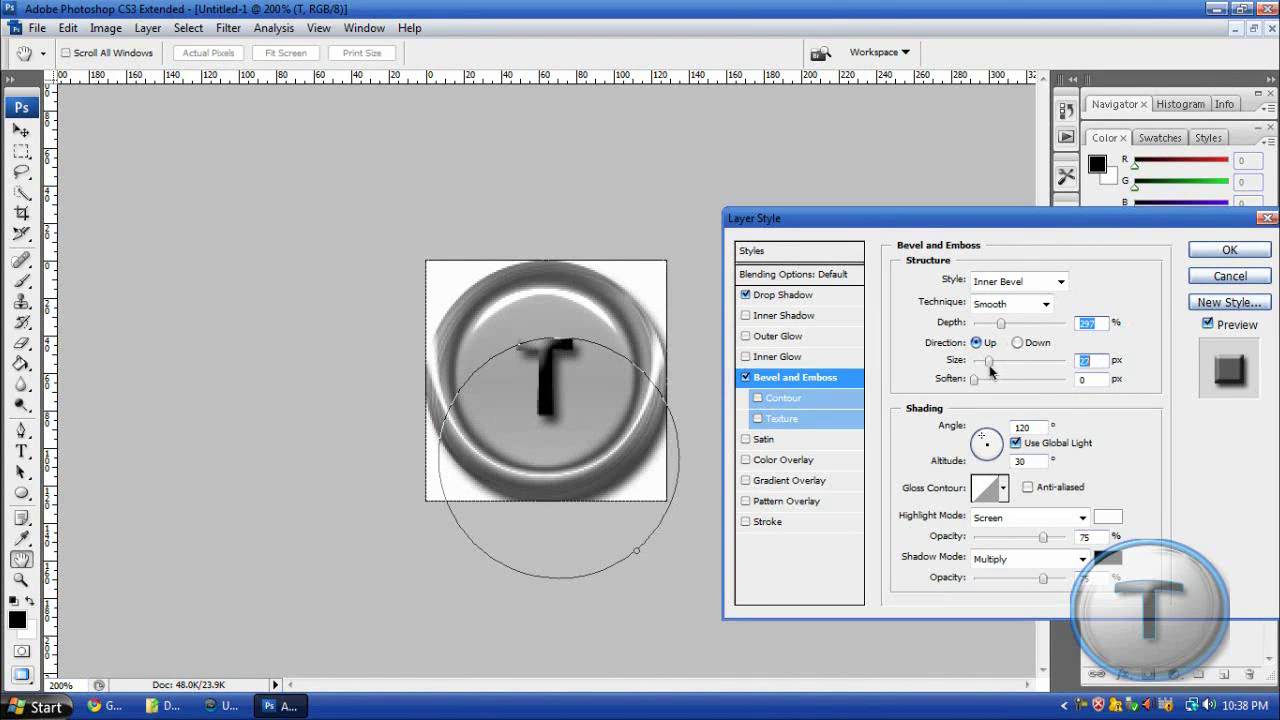
Point the drop shadow angle upward, briefly trying and discarding gradient and pattern overlays
{"action": "left_click", "coordinate": [800, 294]}
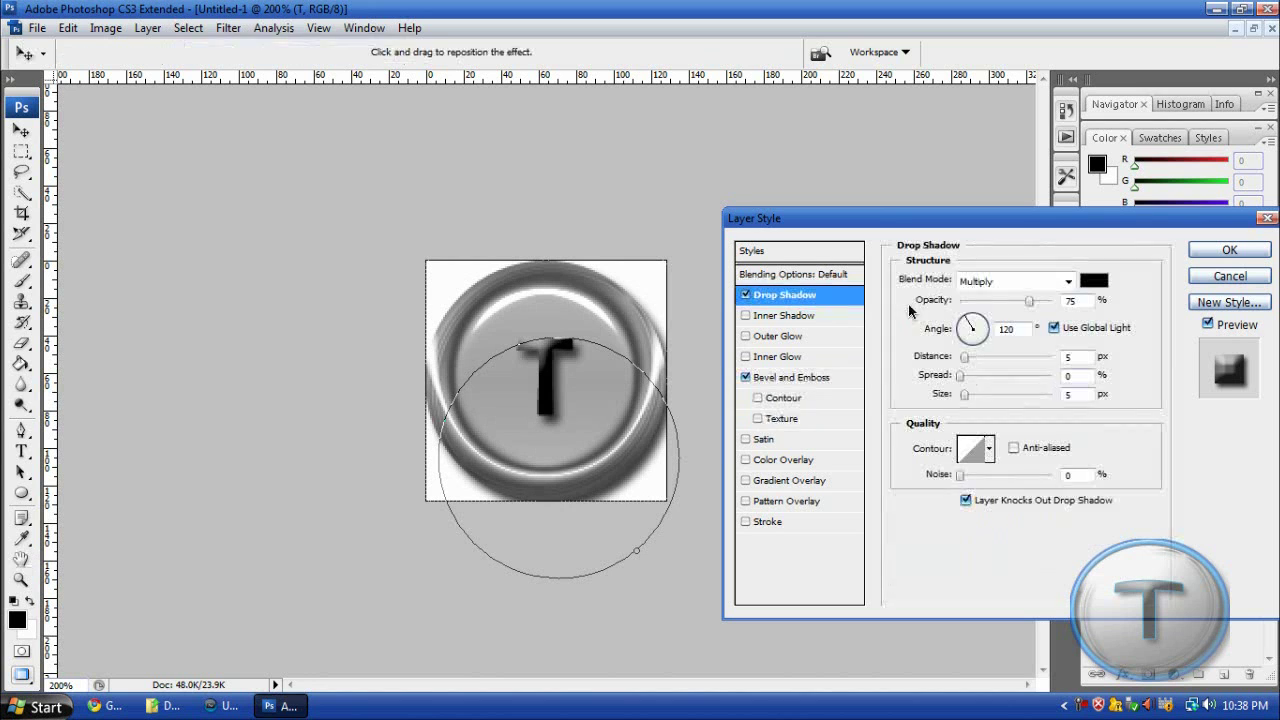
{"action": "left_click", "coordinate": [980, 332]}
{"action": "mouse_move", "coordinate": [980, 336]}
{"action": "left_mouse_down"}
{"action": "mouse_move", "coordinate": [971, 341]}
{"action": "mouse_move", "coordinate": [975, 325]}
{"action": "left_mouse_up"}
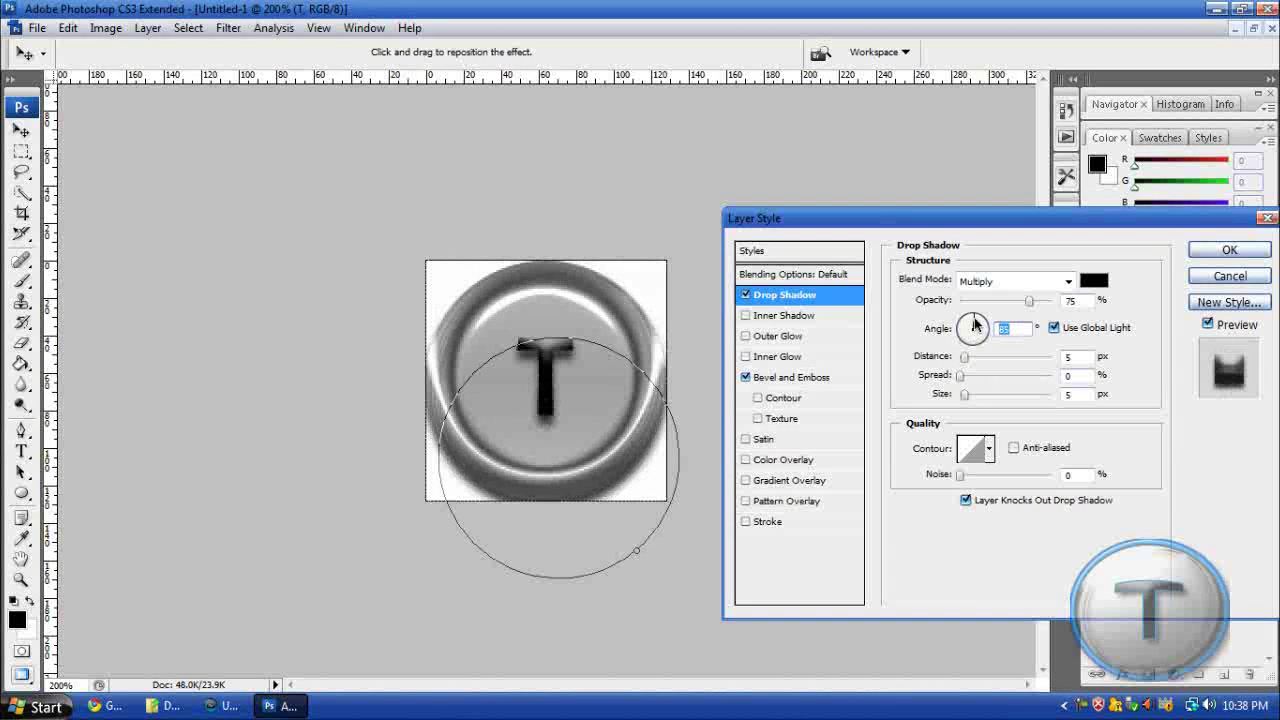
{"action": "left_click", "coordinate": [745, 482]}
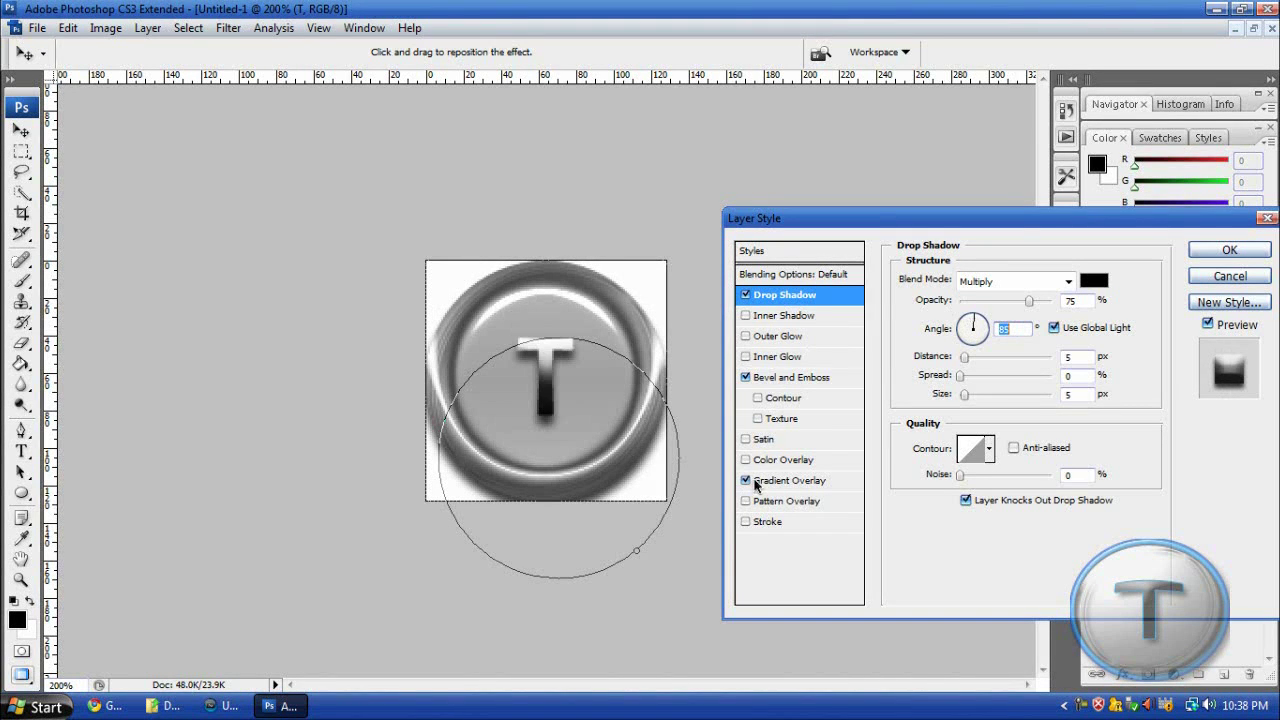
{"action": "left_click", "coordinate": [745, 482]}
{"action": "left_click", "coordinate": [745, 501]}
{"action": "left_click", "coordinate": [745, 501]}
Add a white Stroke outline to the T and apply the layer effects
{"action": "left_click", "coordinate": [746, 521]}
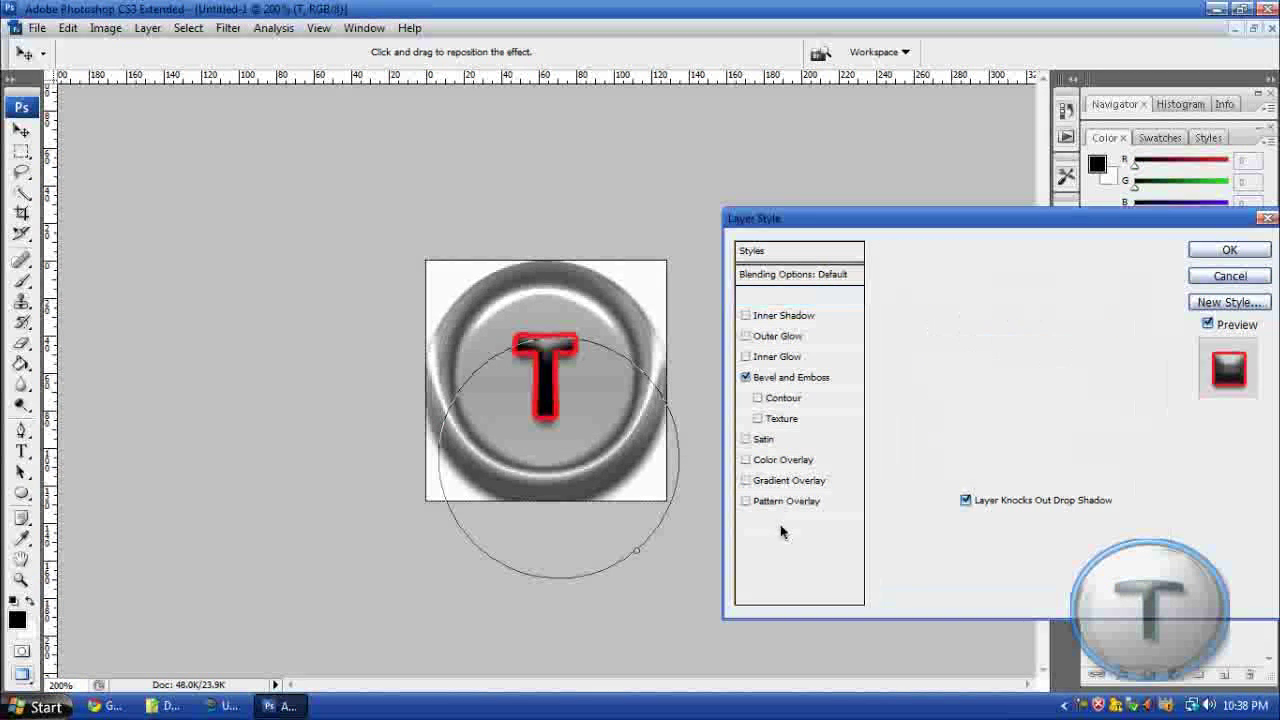
{"action": "left_click", "coordinate": [944, 400]}
{"action": "left_click_drag", "start_coordinate": [757, 357], "coordinate": [642, 269]}
{"action": "left_click", "coordinate": [1070, 260]}
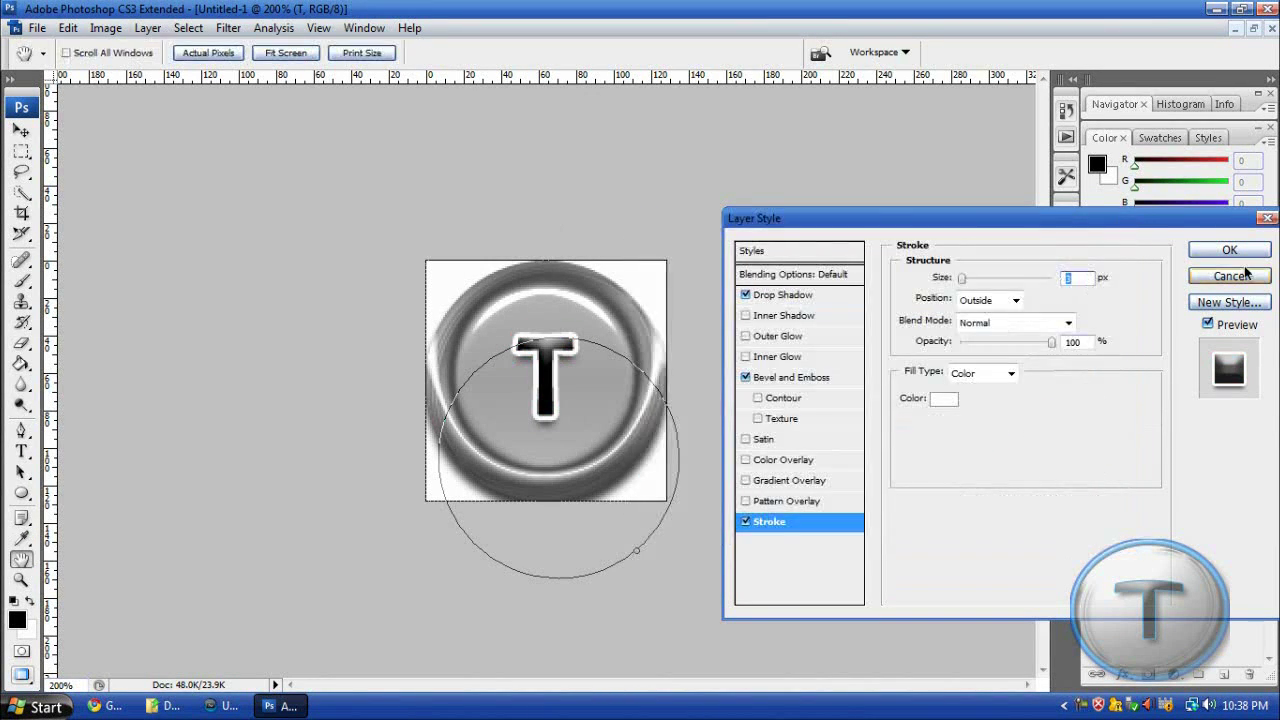
{"action": "left_click", "coordinate": [1245, 258]}
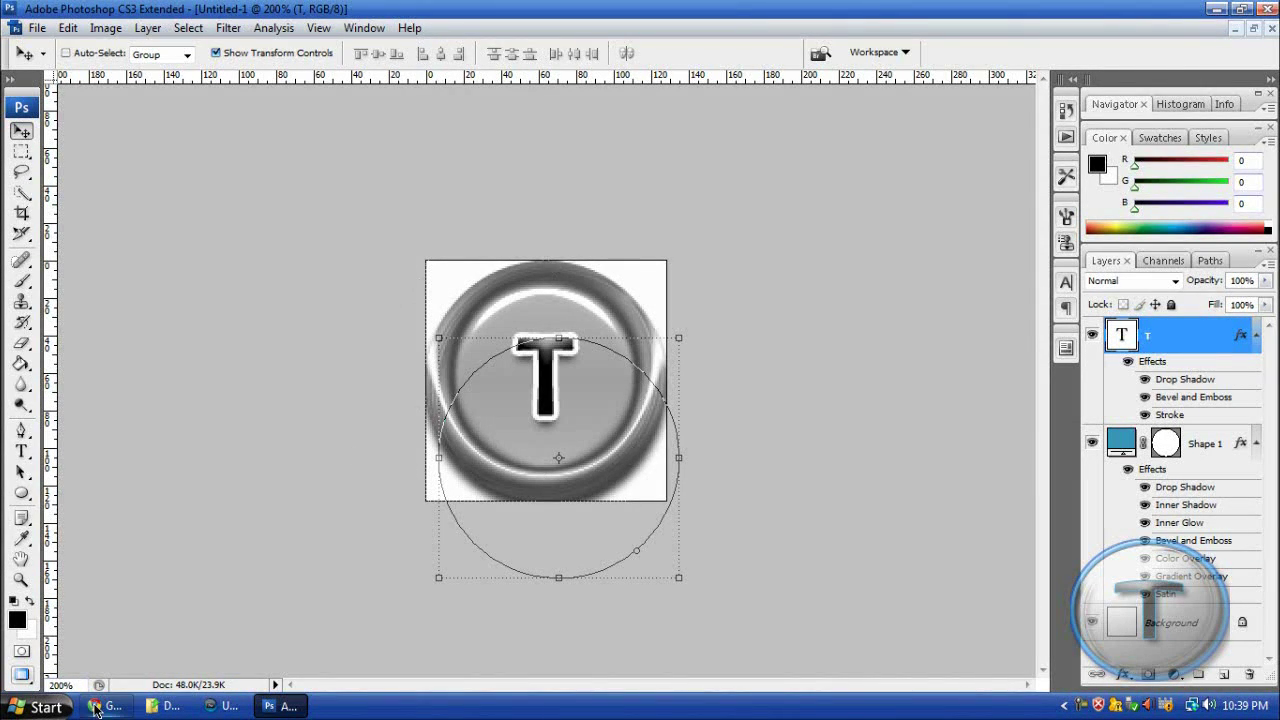
{"action": "left_click", "coordinate": [224, 706]}
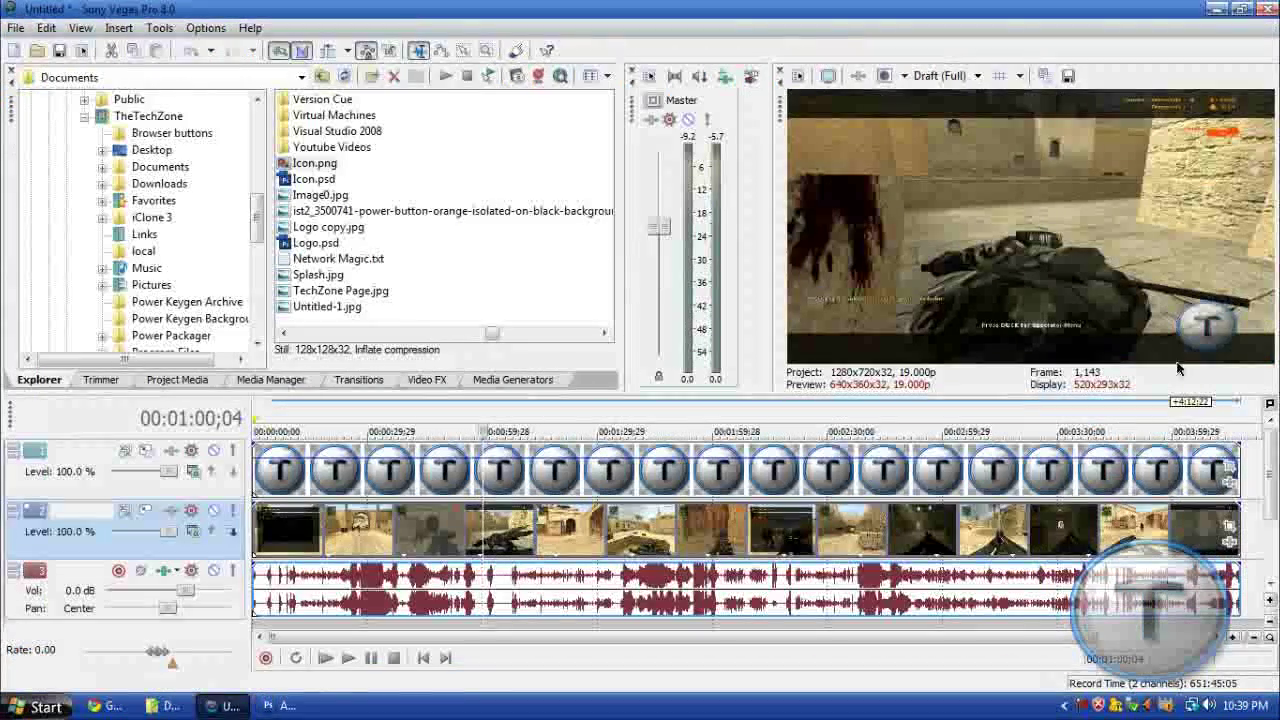
{"action": "key", "text": "alt+Tab"}
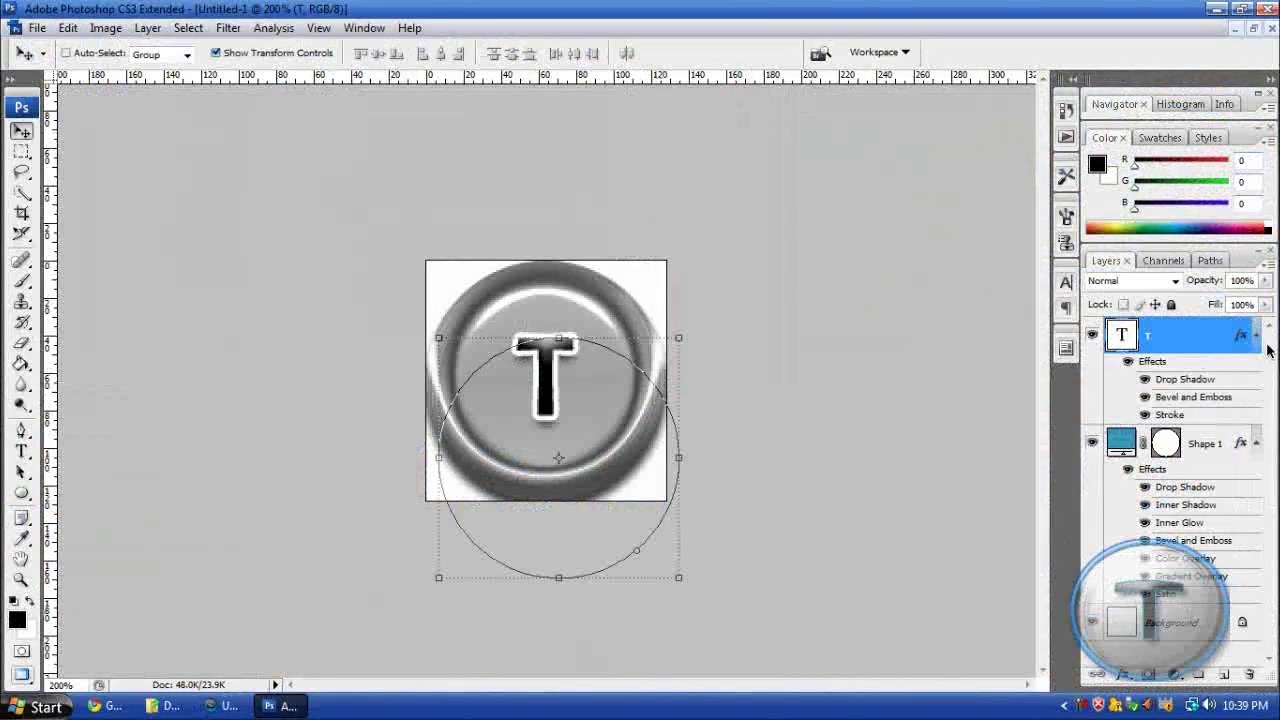
Convert the white Background to Layer 0 and delete it for transparency
{"action": "left_click", "coordinate": [1178, 625]}
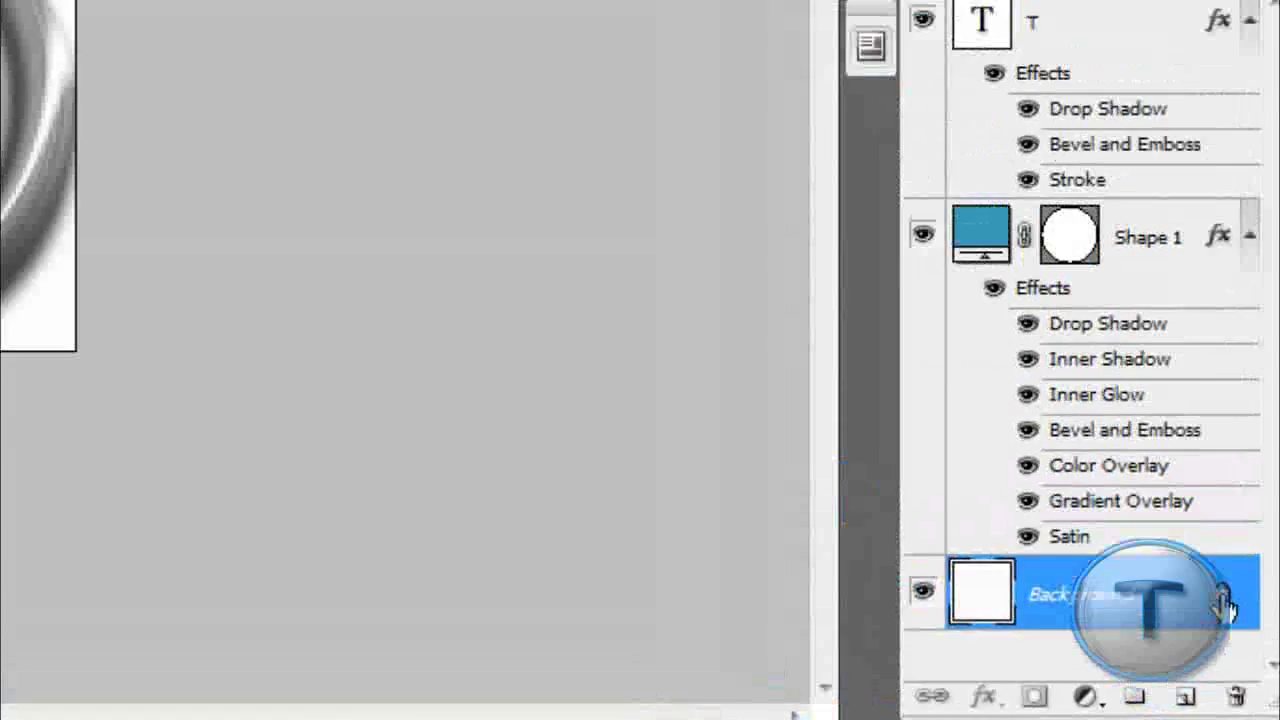
{"action": "double_click", "coordinate": [1192, 520]}
{"action": "left_click", "coordinate": [627, 88]}
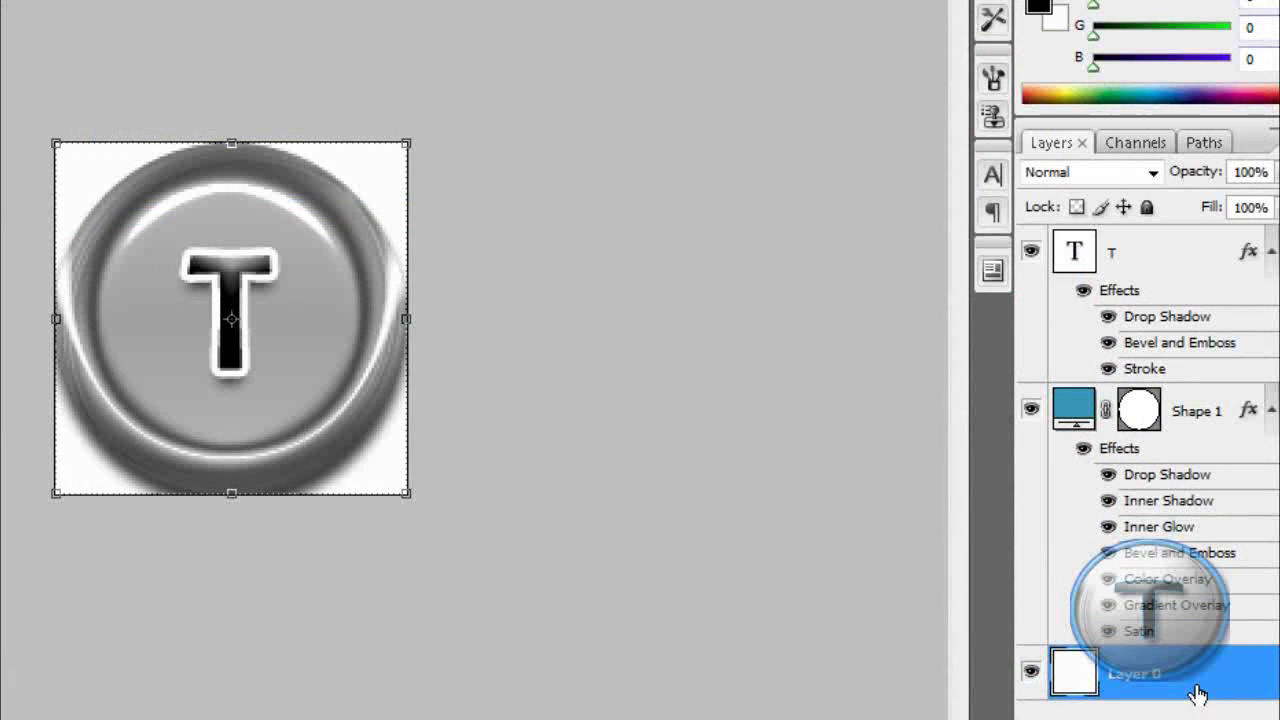
{"action": "key", "text": "Delete"}
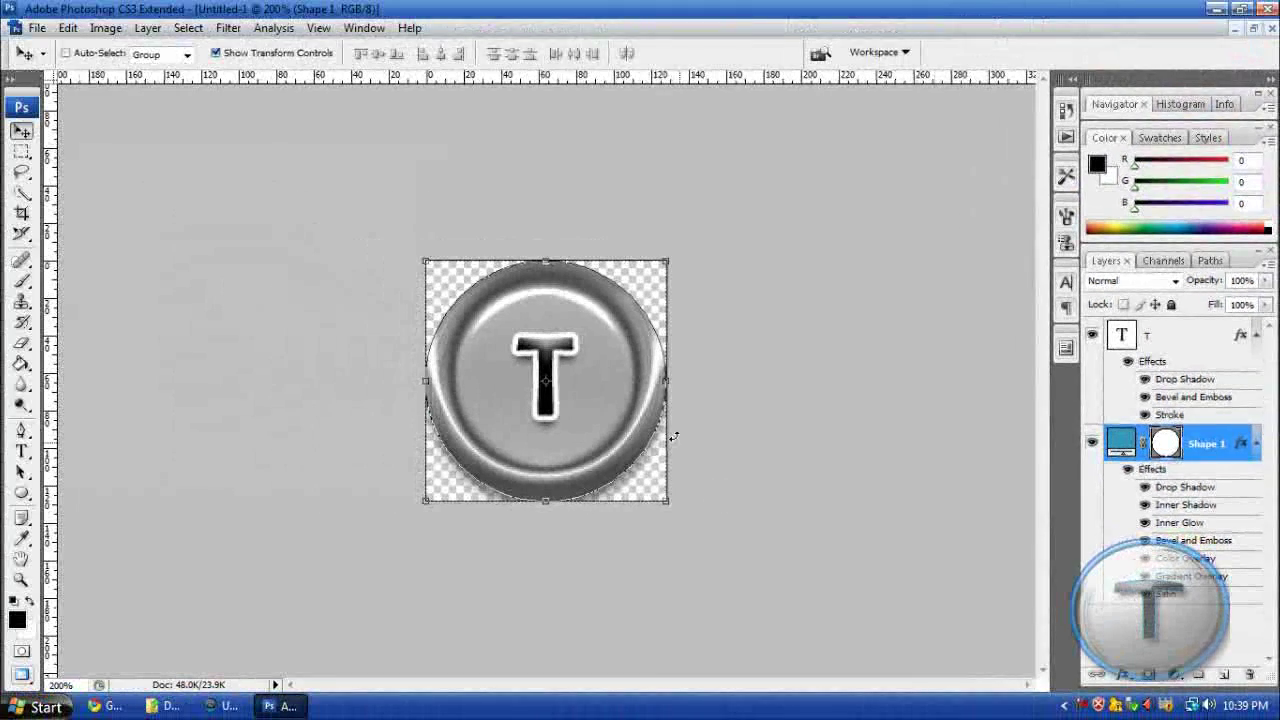
Save the button as a PNG copy named iCON.png
{"action": "left_click", "coordinate": [37, 28]}
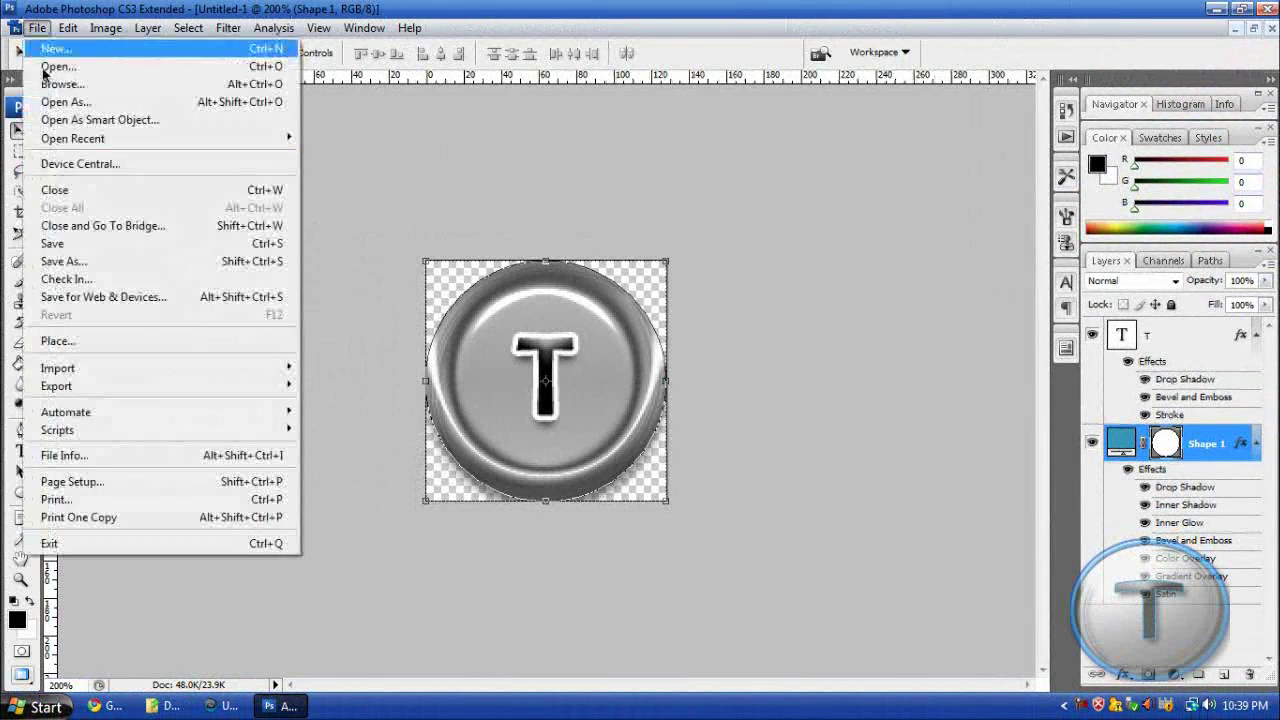
{"action": "left_click", "coordinate": [117, 269]}
{"action": "left_click", "coordinate": [656, 380]}
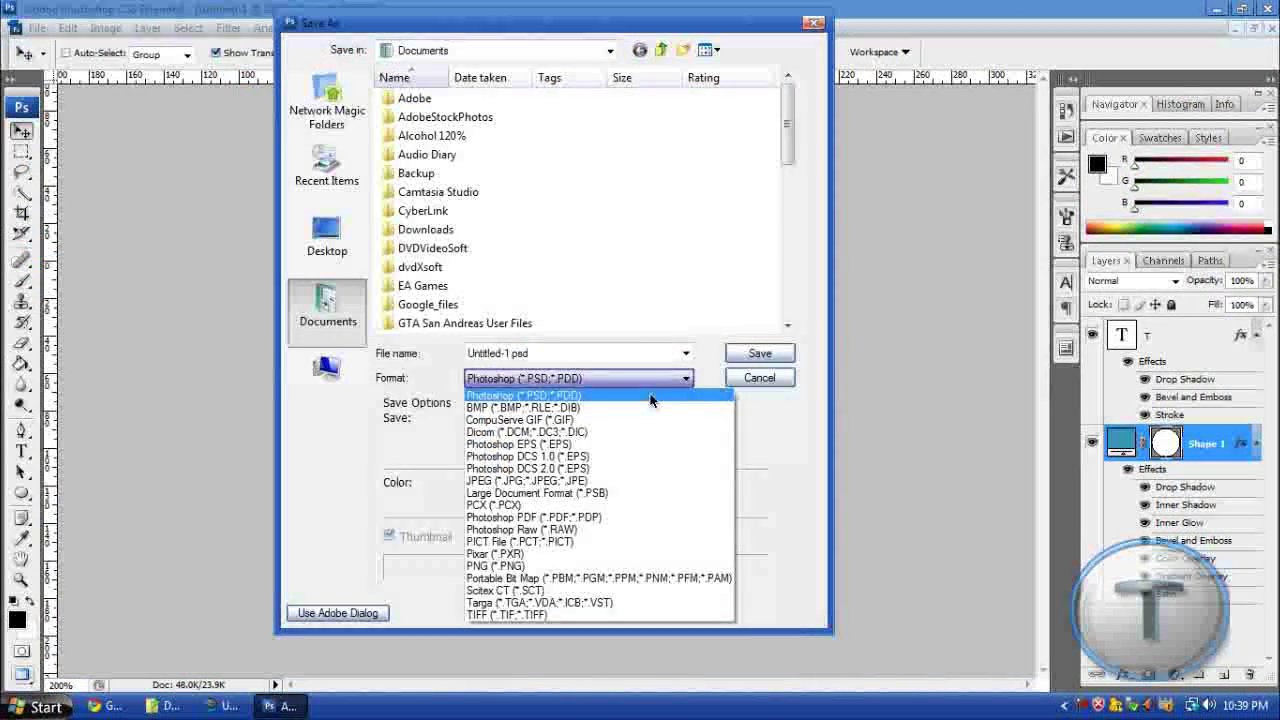
{"action": "left_click", "coordinate": [575, 572]}
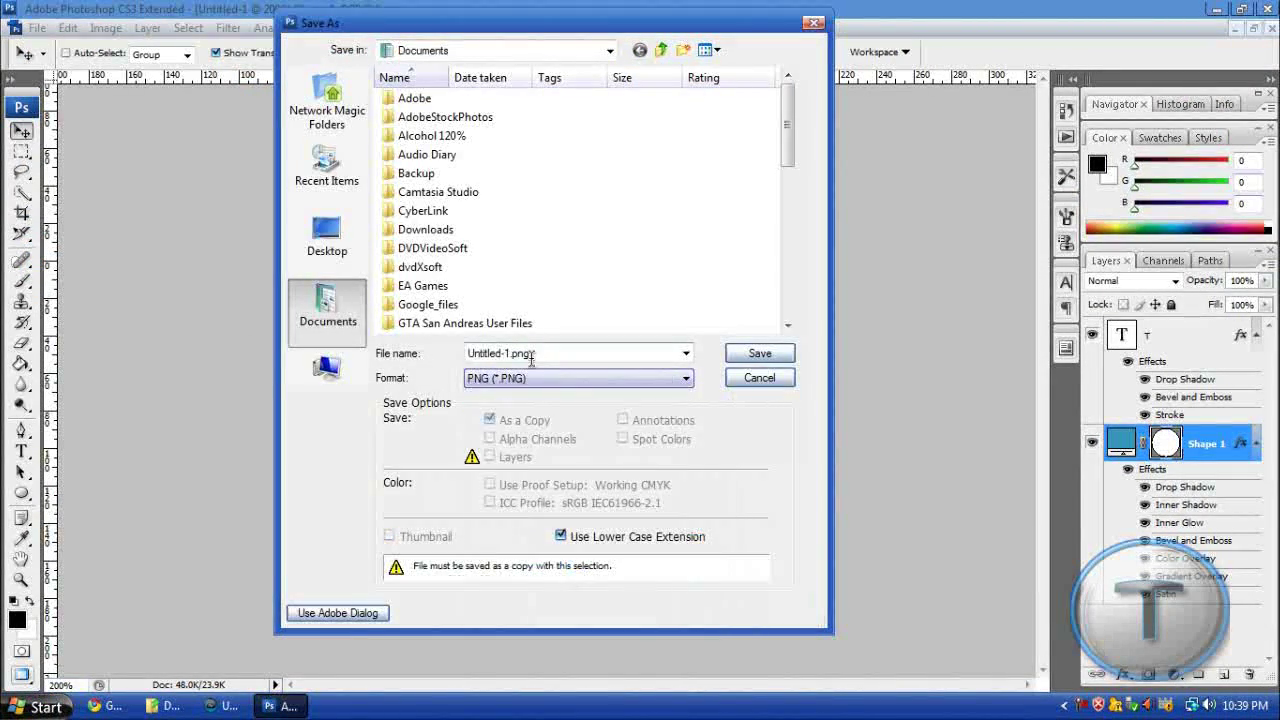
{"action": "double_click", "coordinate": [548, 352]}
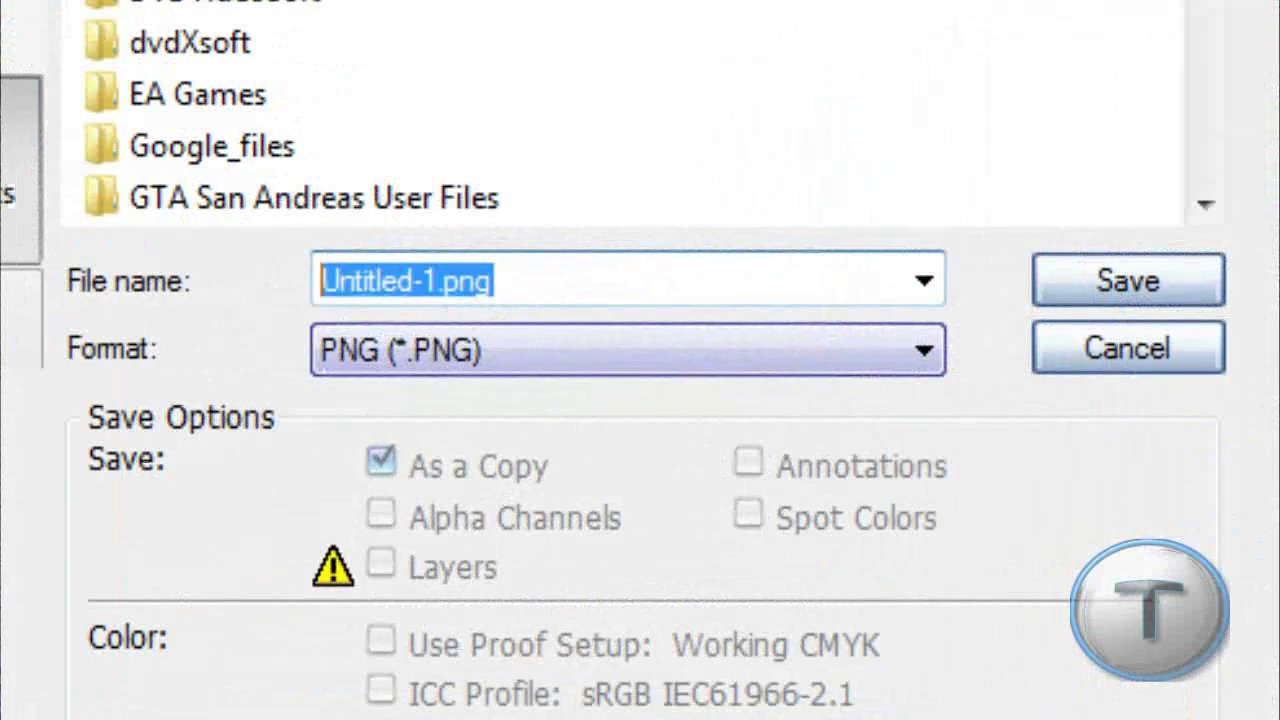
{"action": "type", "text": "iCON"}
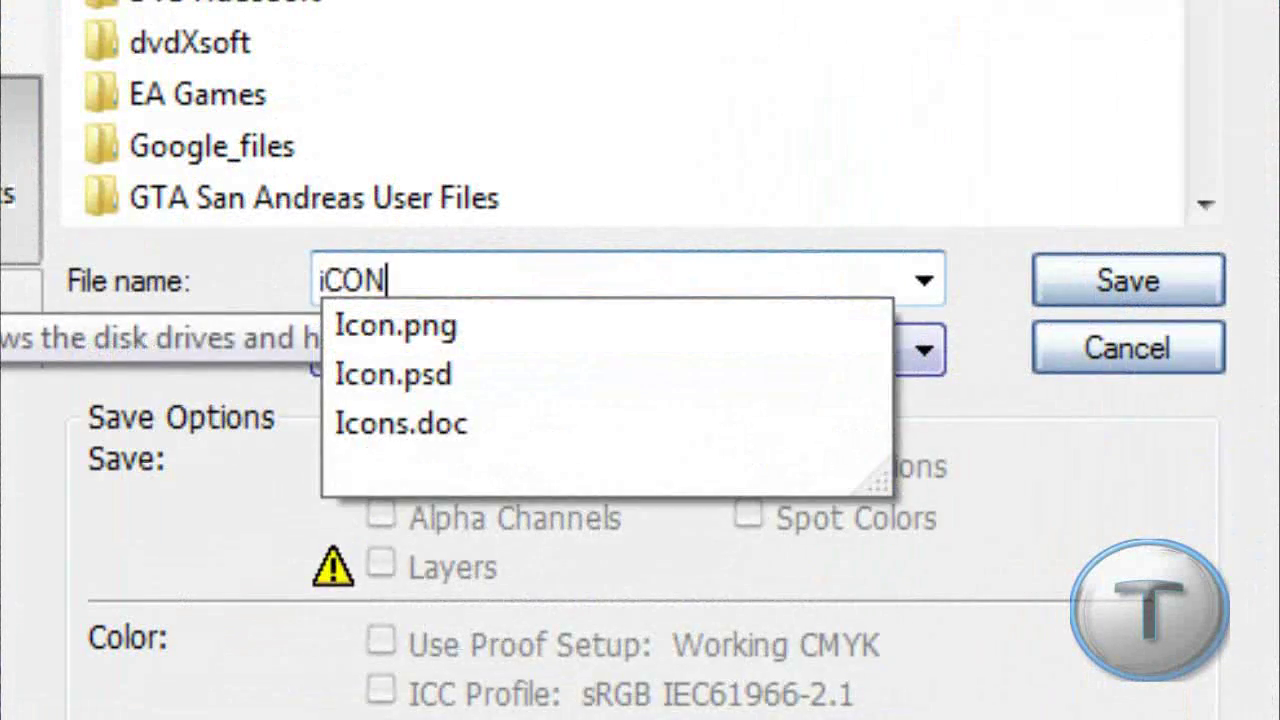
{"action": "key", "text": "Return"}
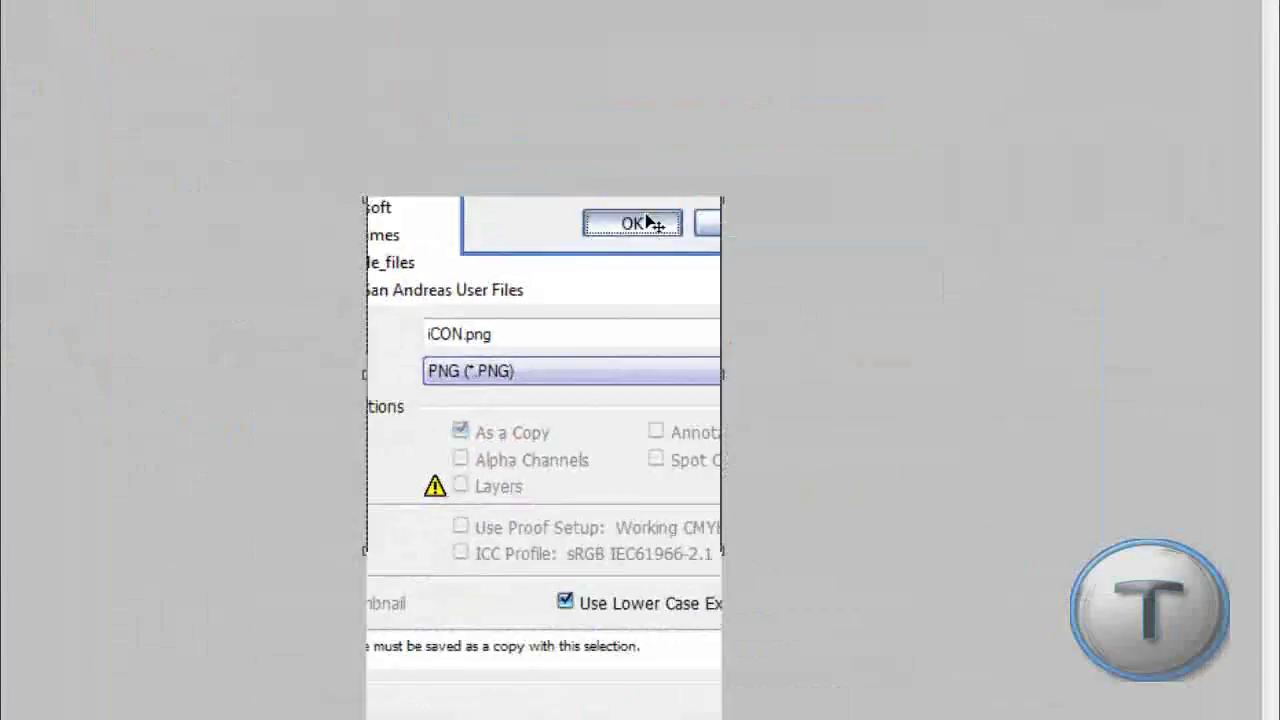
{"action": "left_click", "coordinate": [706, 72]}
{"action": "left_click", "coordinate": [703, 336]}
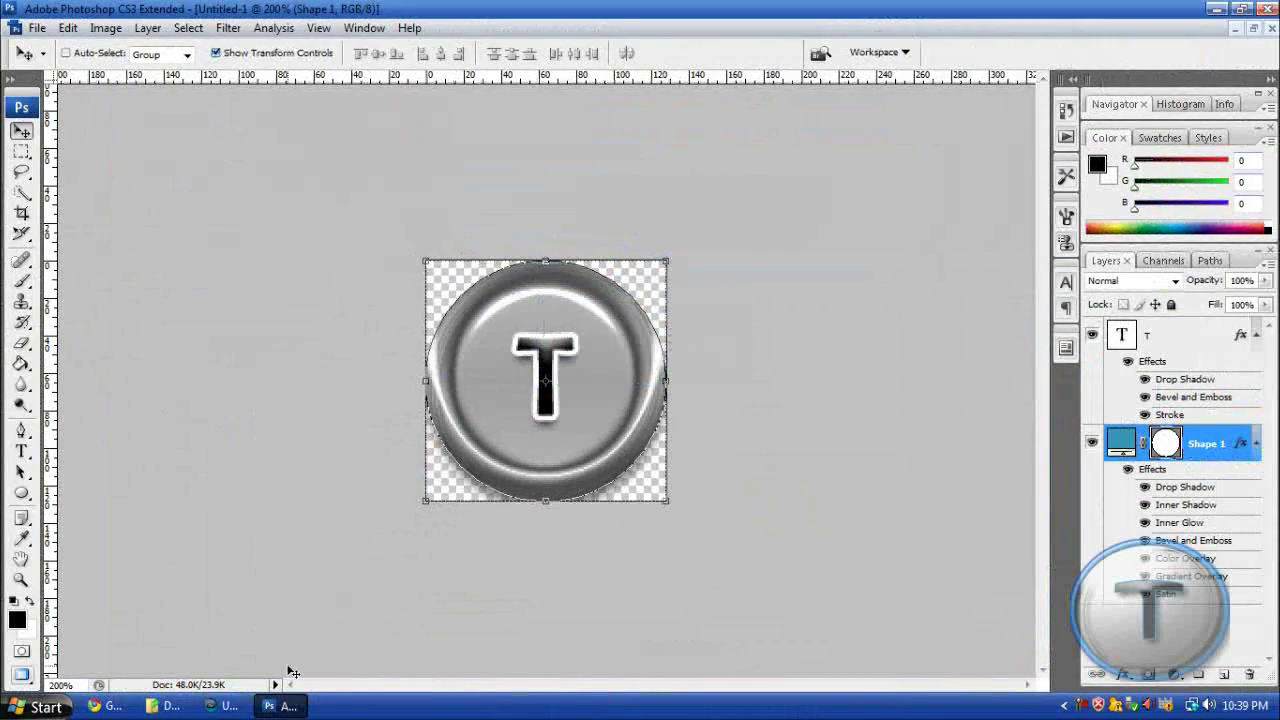
{"action": "left_click", "coordinate": [205, 710]}
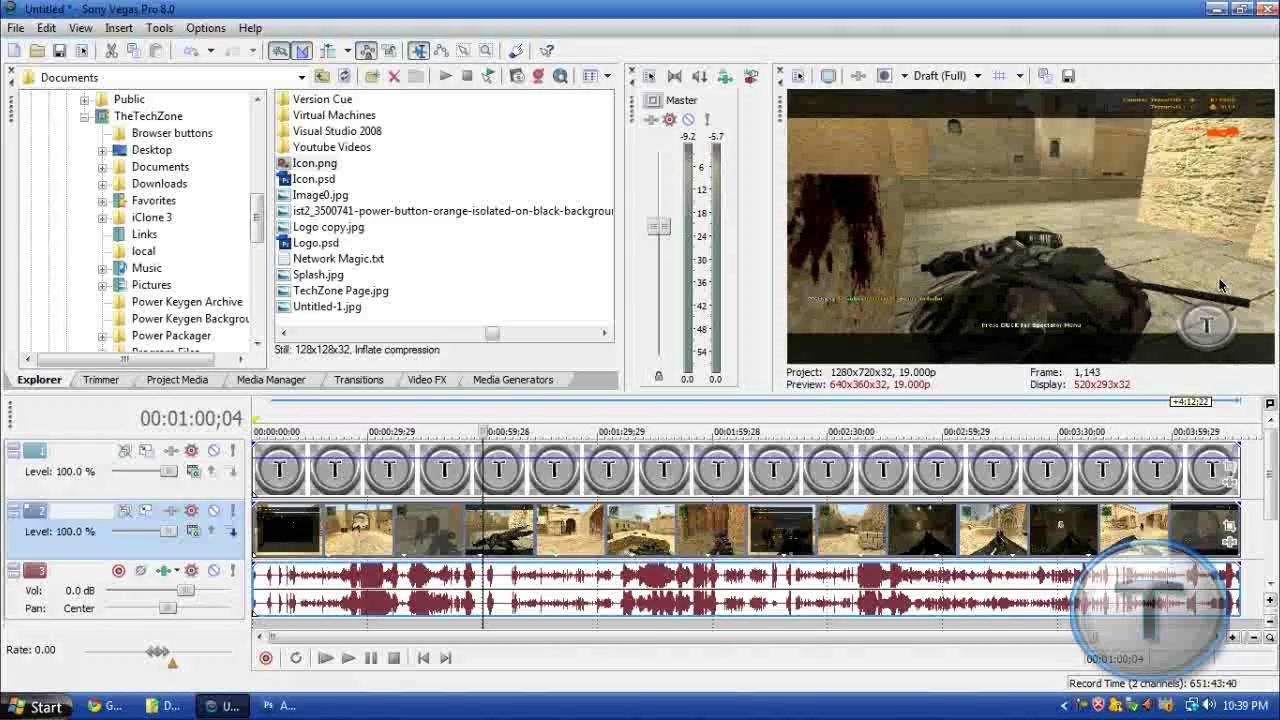
Place the playhead at about 2:48 and play to check the corner T watermark
{"action": "left_click", "coordinate": [575, 485]}
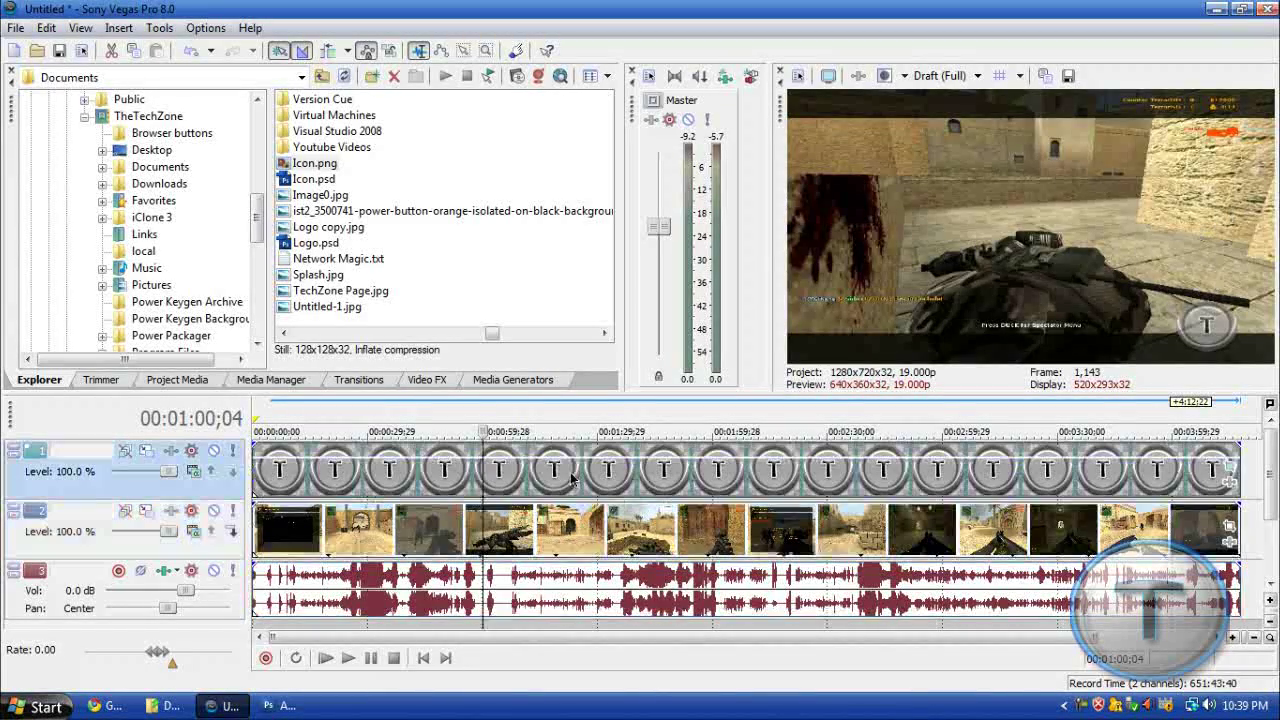
{"action": "left_click", "coordinate": [690, 482]}
{"action": "left_click", "coordinate": [814, 488]}
{"action": "left_click", "coordinate": [918, 485]}
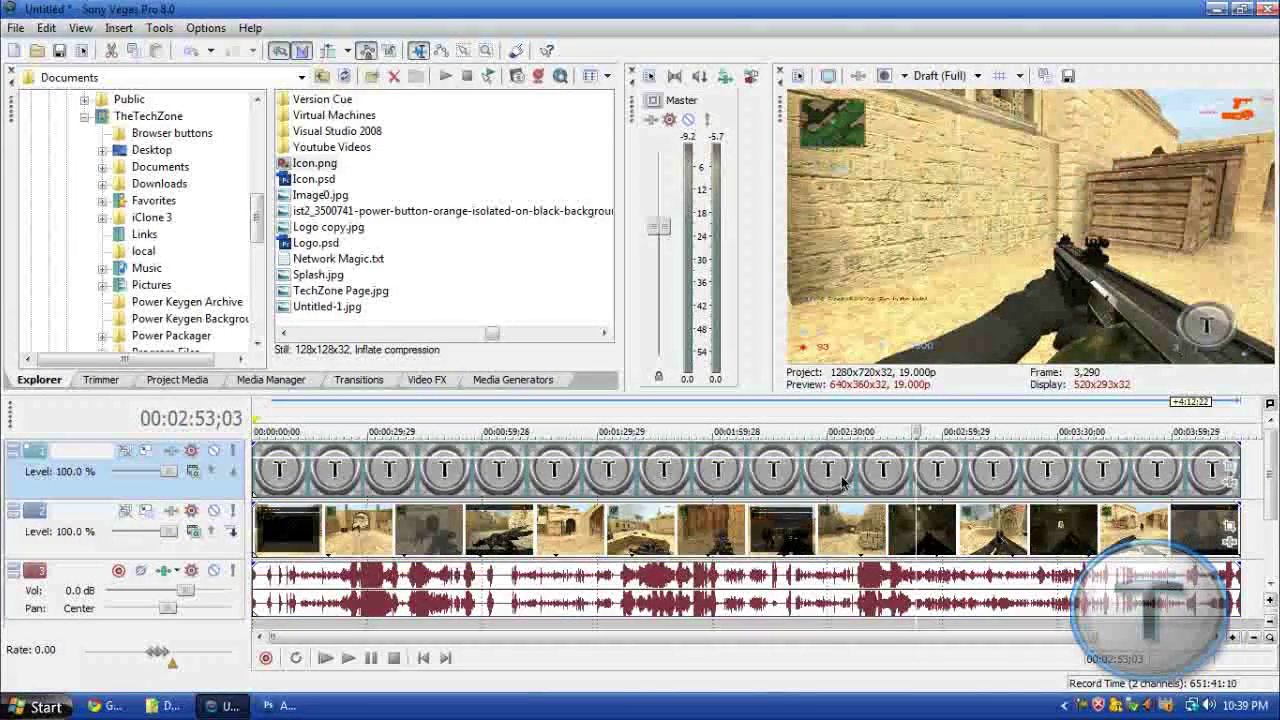
{"action": "left_click", "coordinate": [898, 472]}
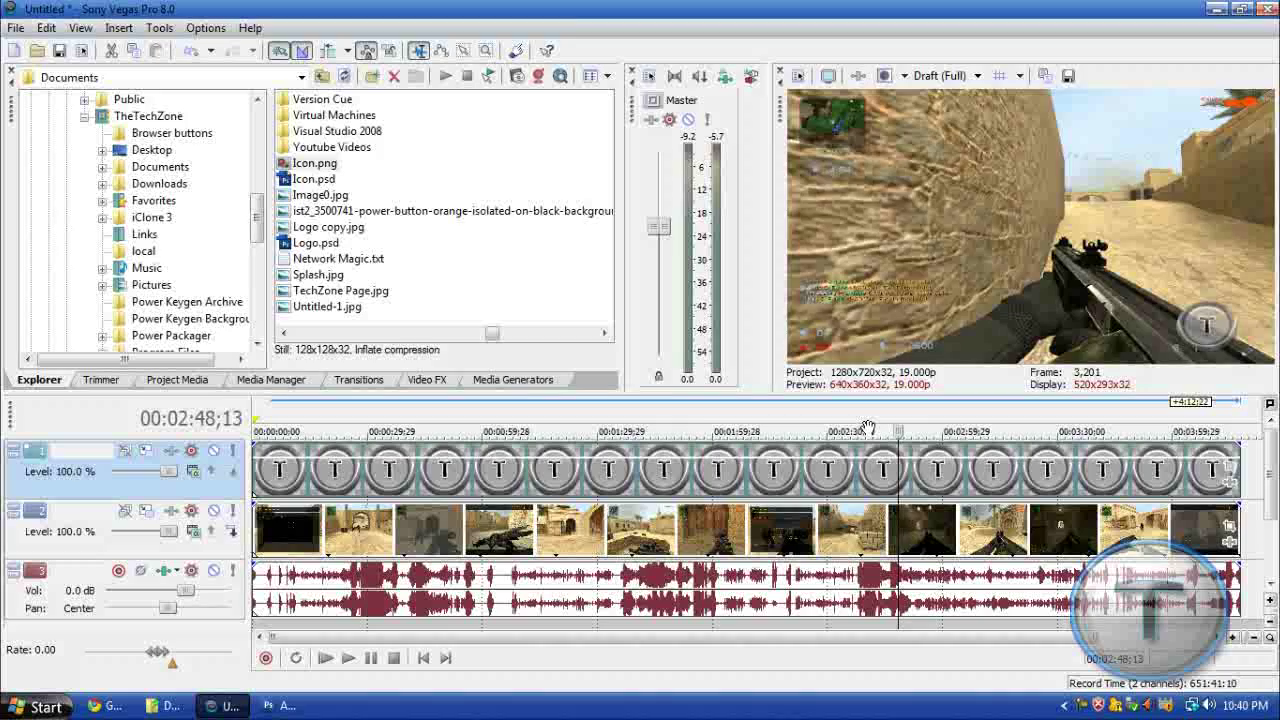
{"action": "key", "text": "space"}
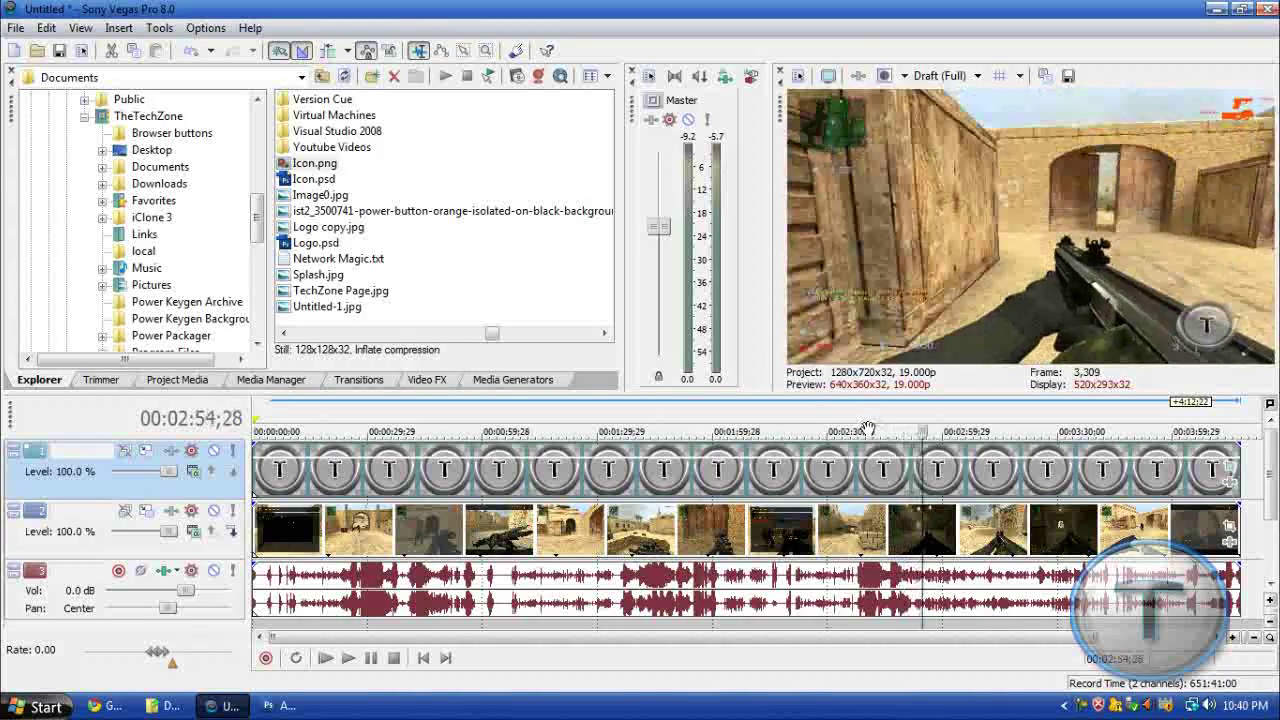